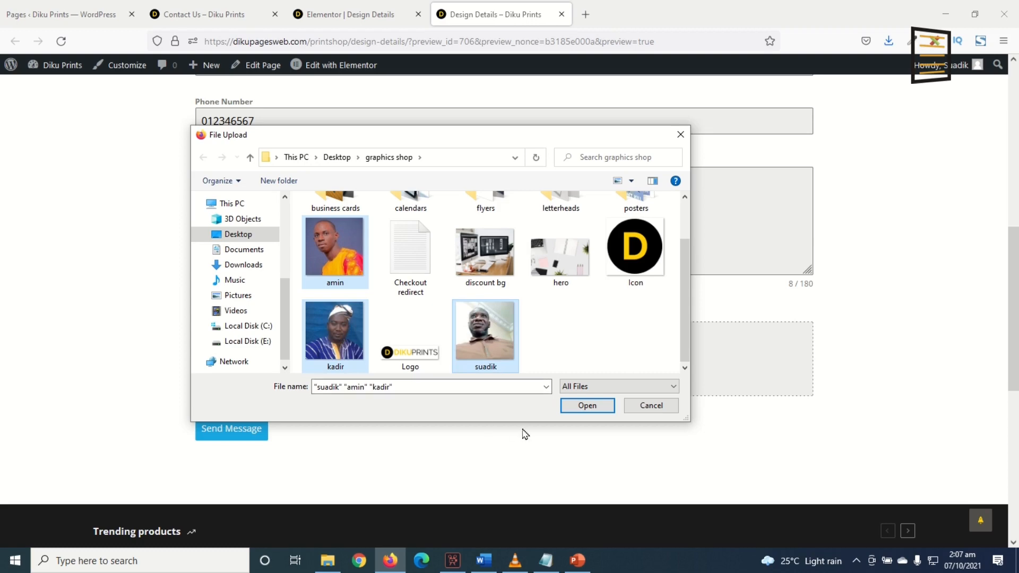
click(589, 405)
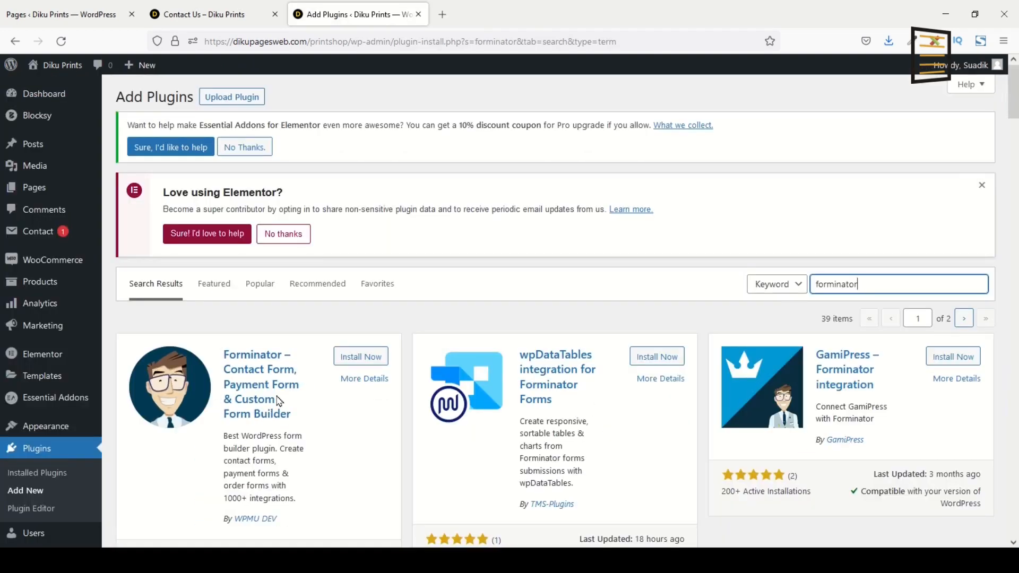
scroll(278, 402, down, 1)
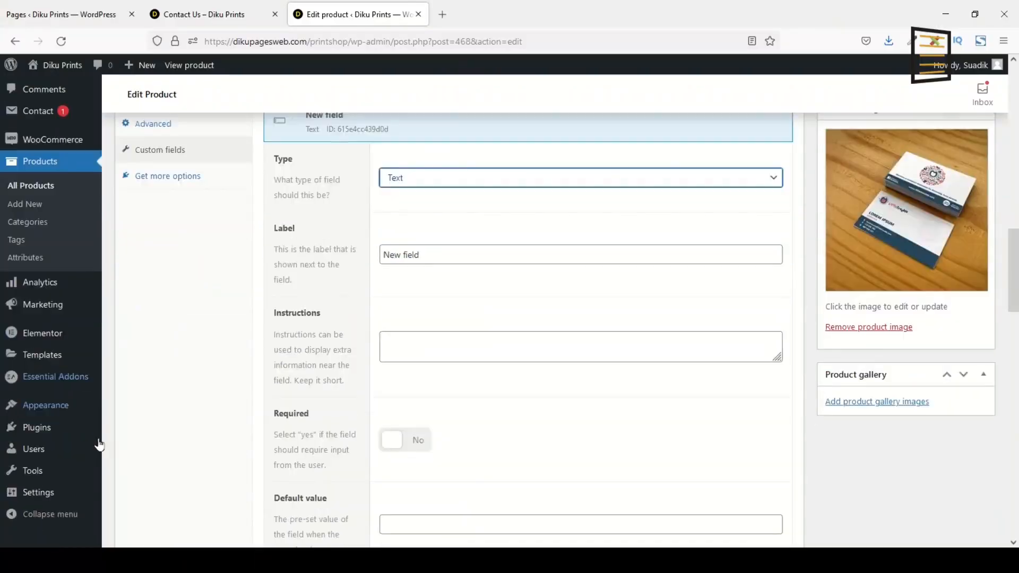
scroll(74, 448, down, 3)
Search the plugin directory for forminator, then install and activate the Forminator plugin
mouse_move(75, 448)
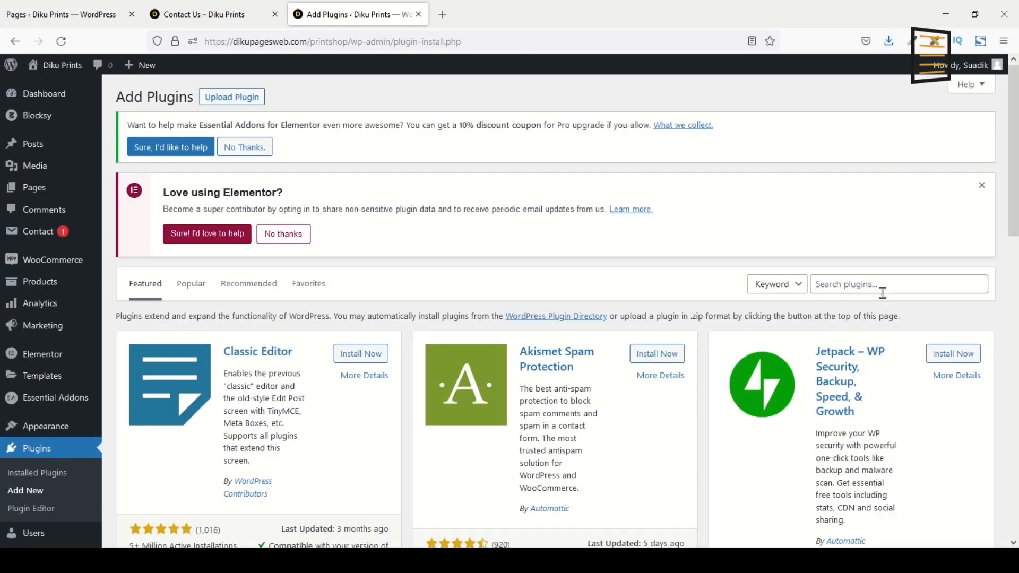
click(872, 285)
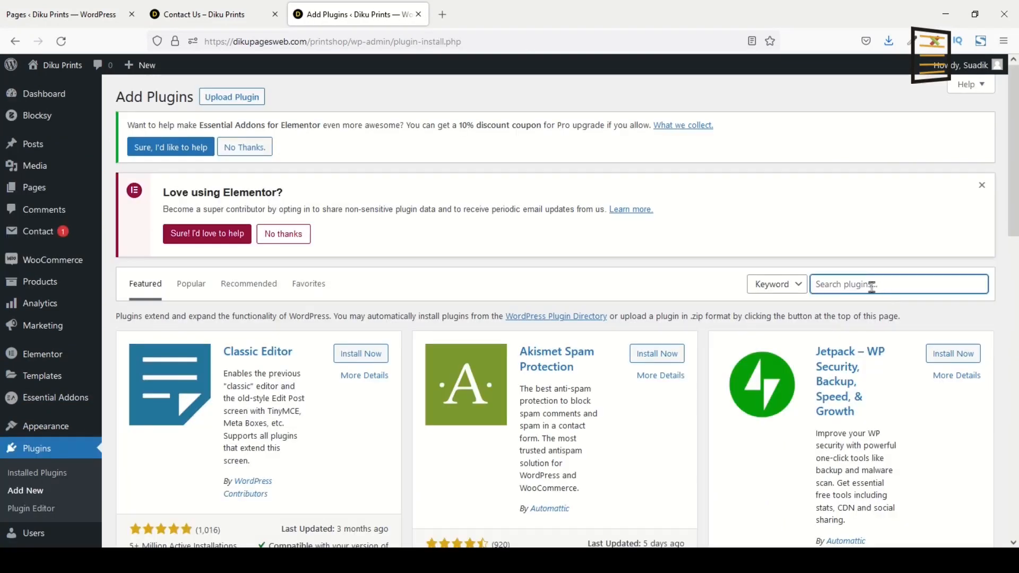
text(forminator)
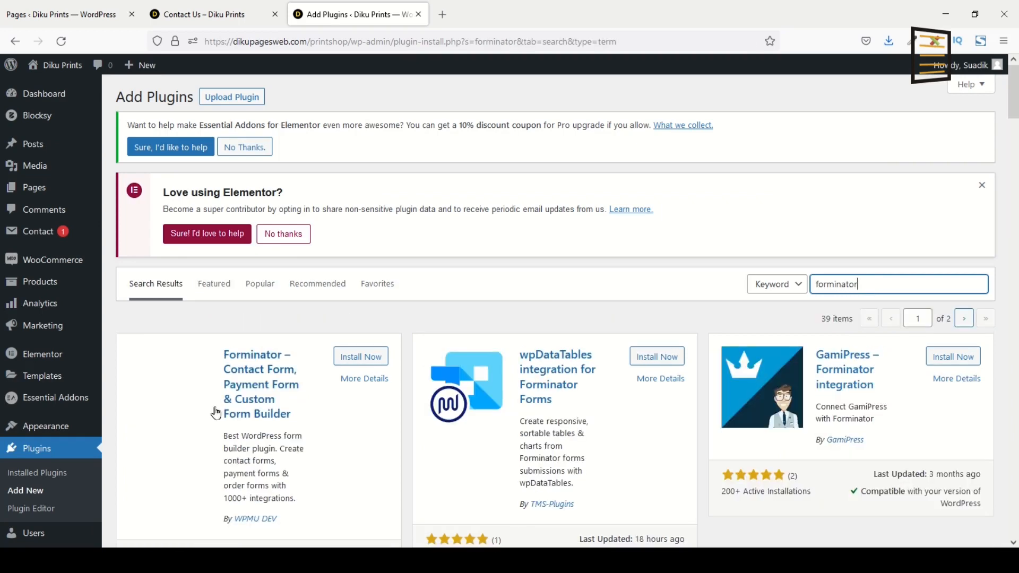
scroll(279, 401, down, 2)
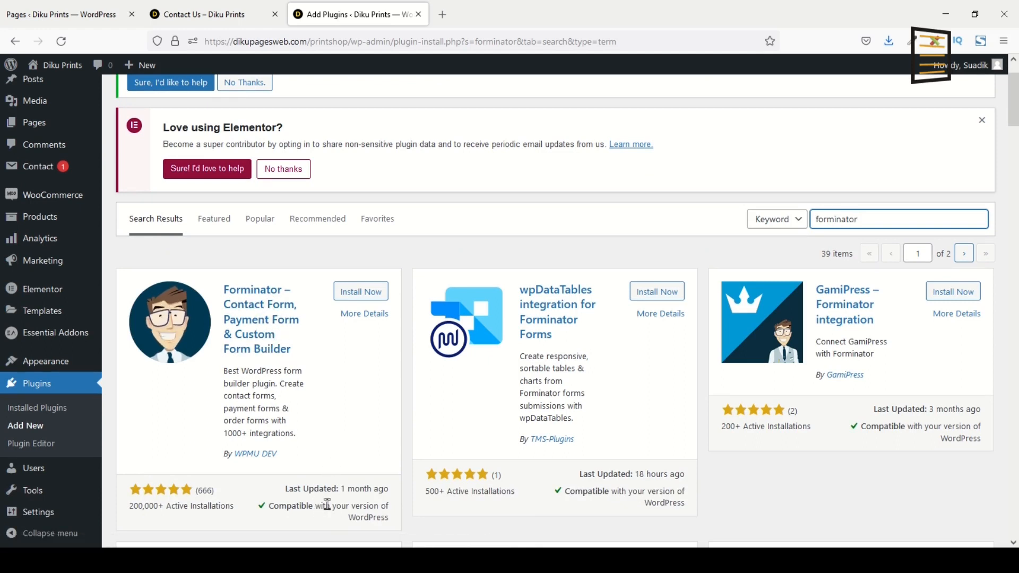
click(360, 292)
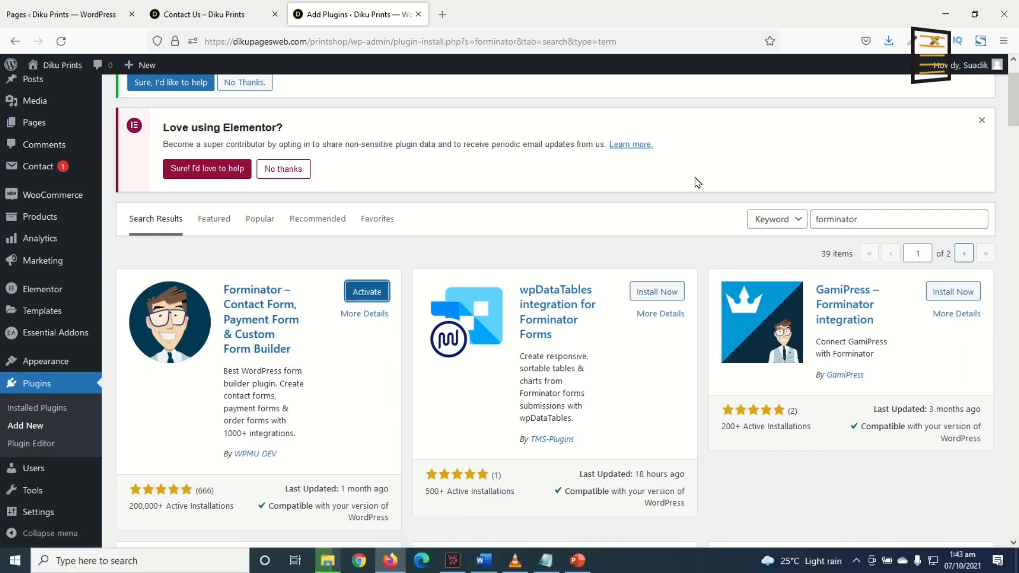
click(366, 291)
Open Forminator's Forms page and start creating a new form
scroll(269, 367, down, 4)
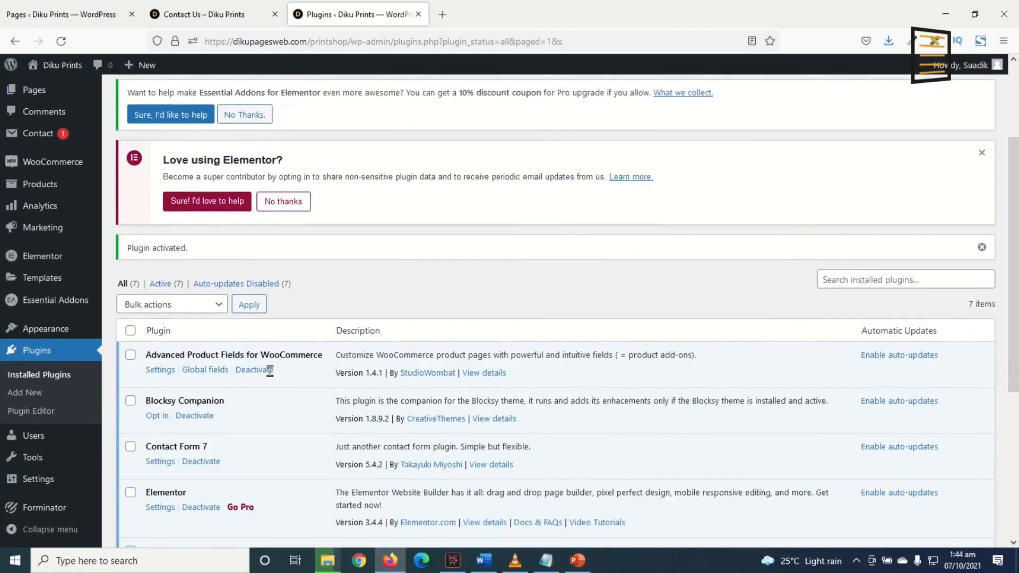
scroll(53, 300, down, 3)
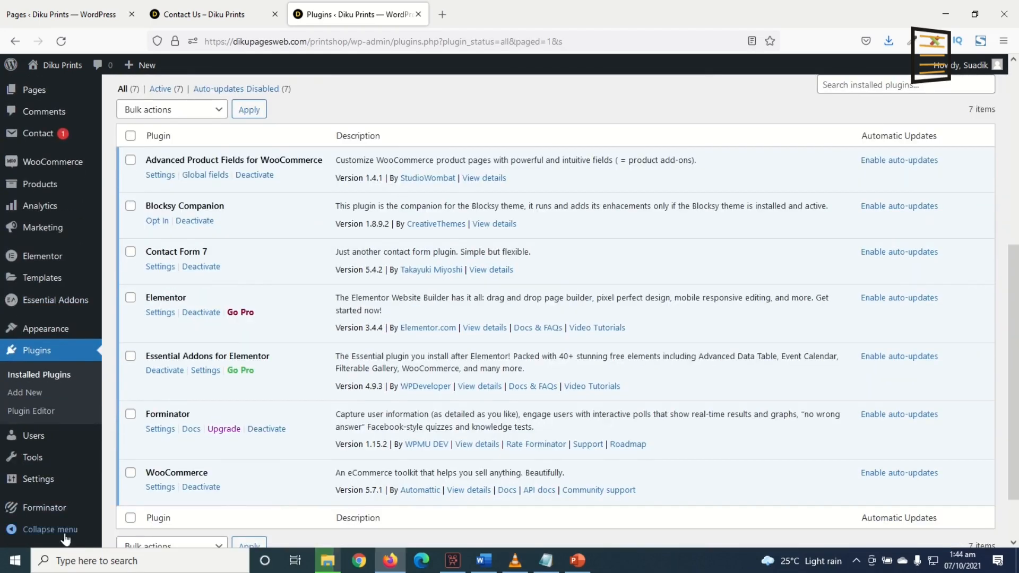
mouse_move(43, 510)
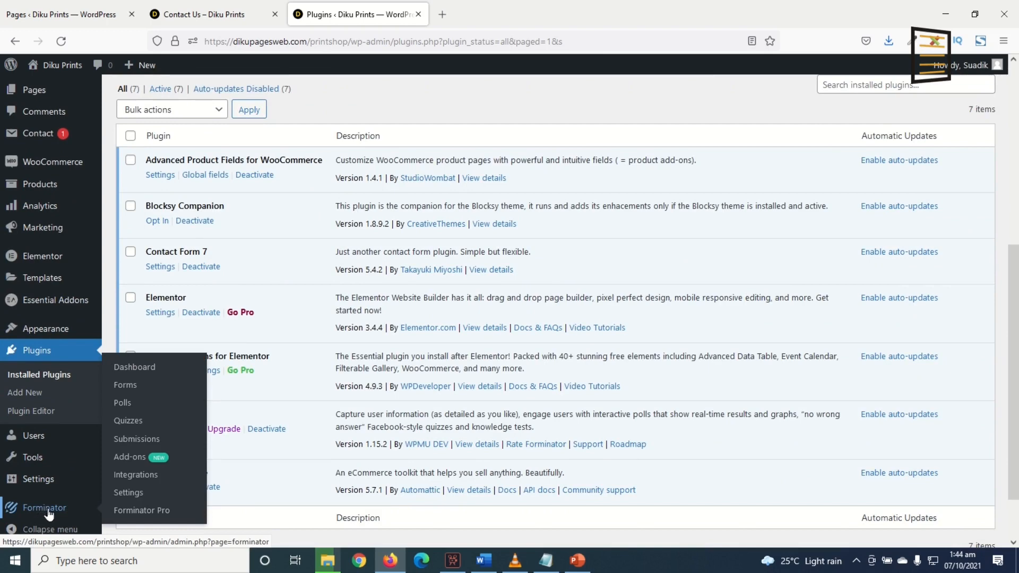
click(137, 388)
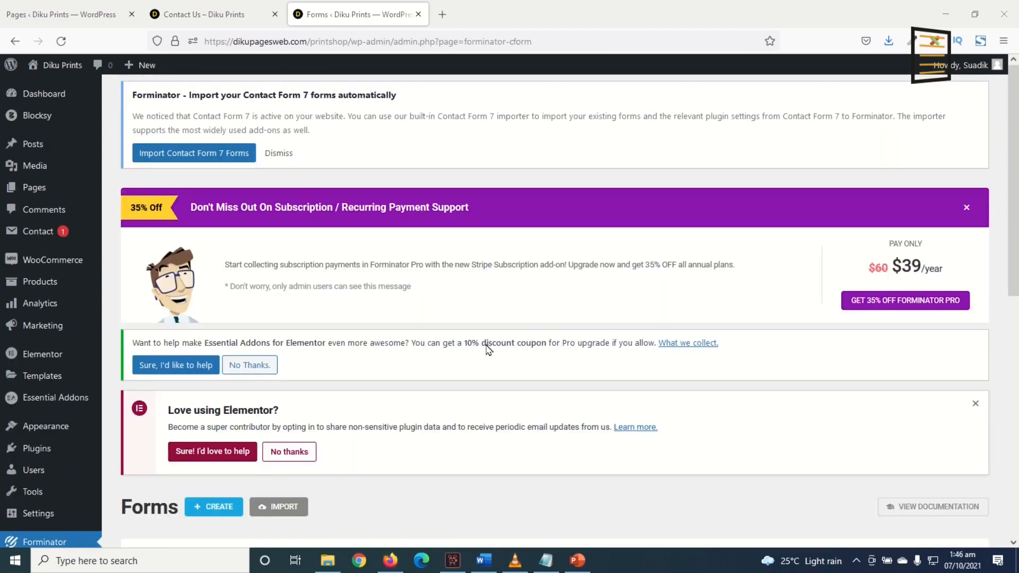
scroll(485, 359, down, 5)
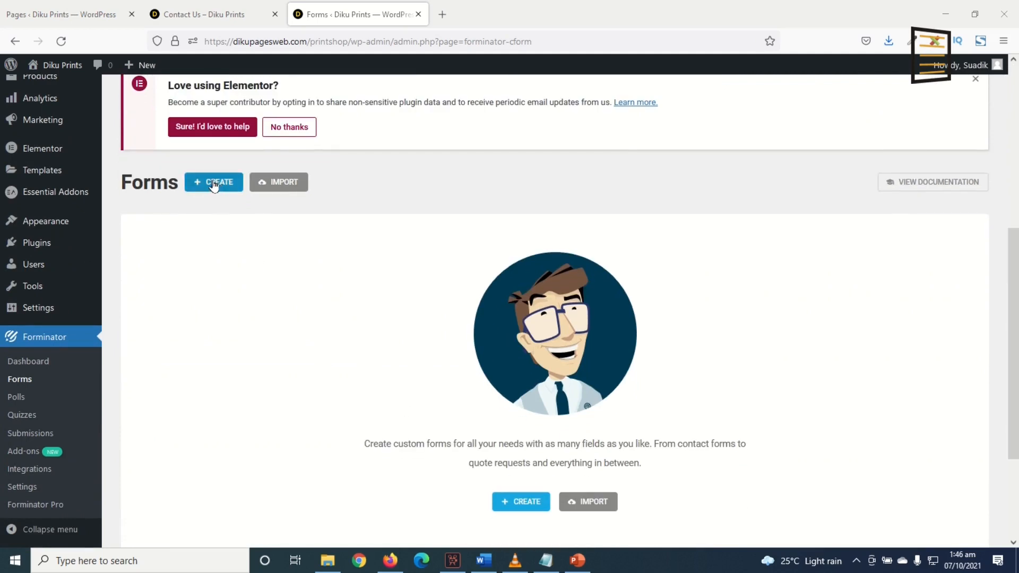
click(512, 509)
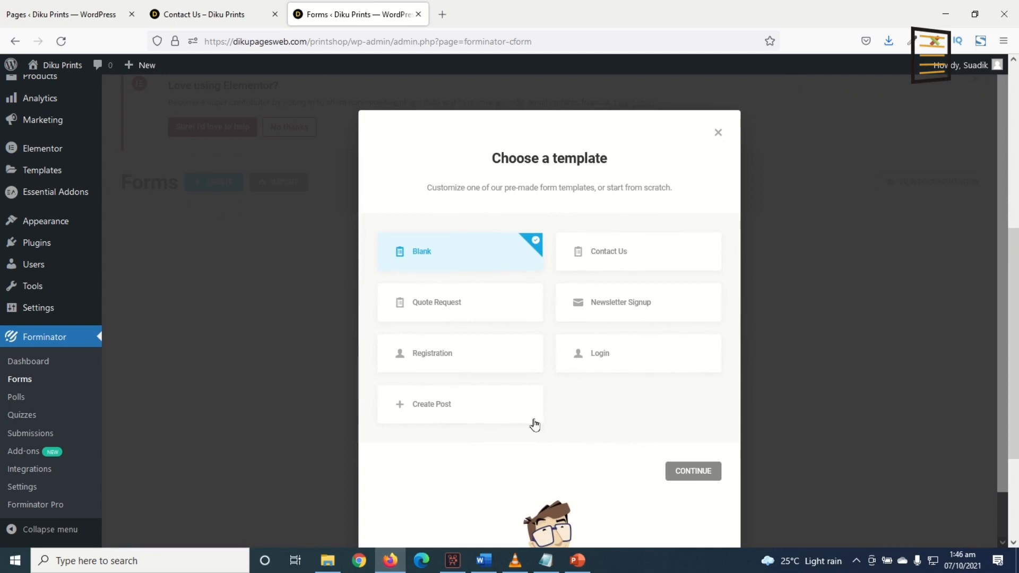
Create the form from the Contact Us template, naming it Design Details
click(621, 257)
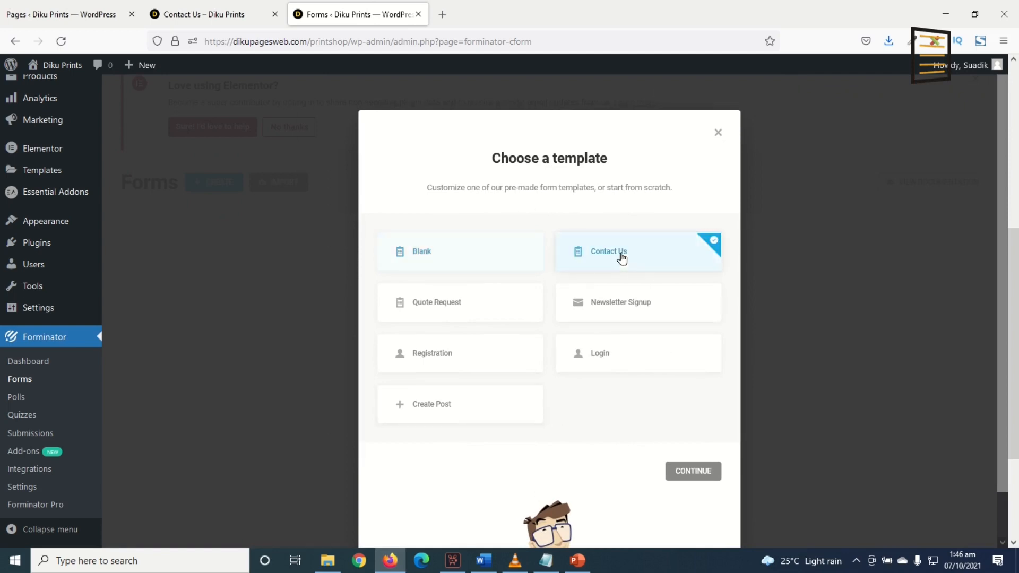
click(693, 471)
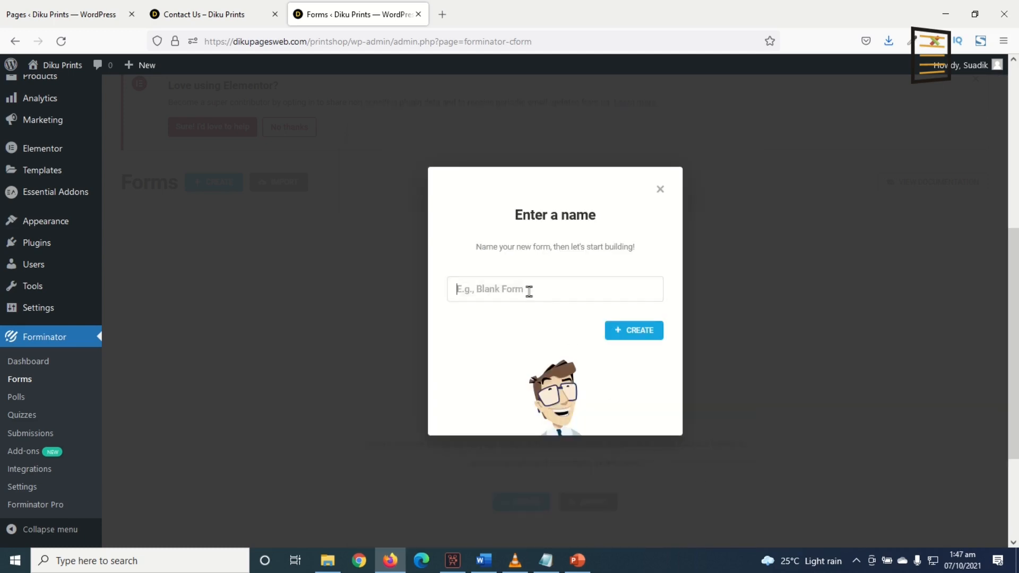
text(Dea)
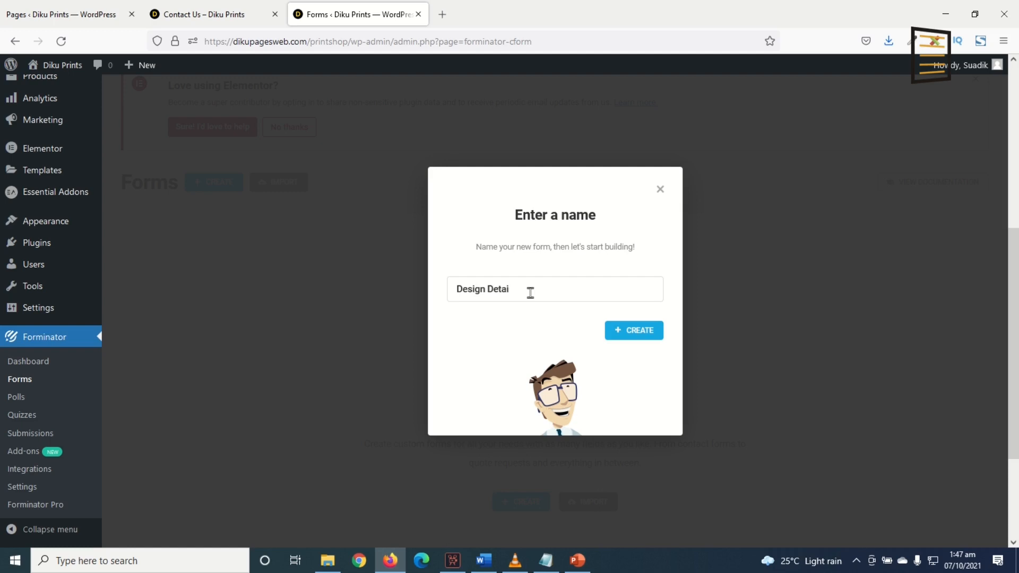
click(636, 336)
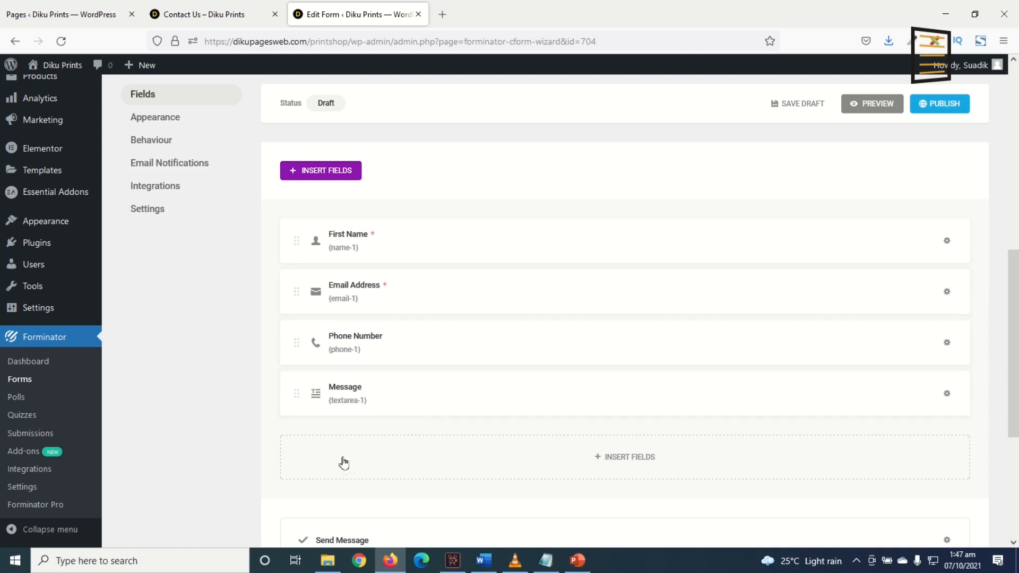
Rename the Message field's label to More Info
click(398, 398)
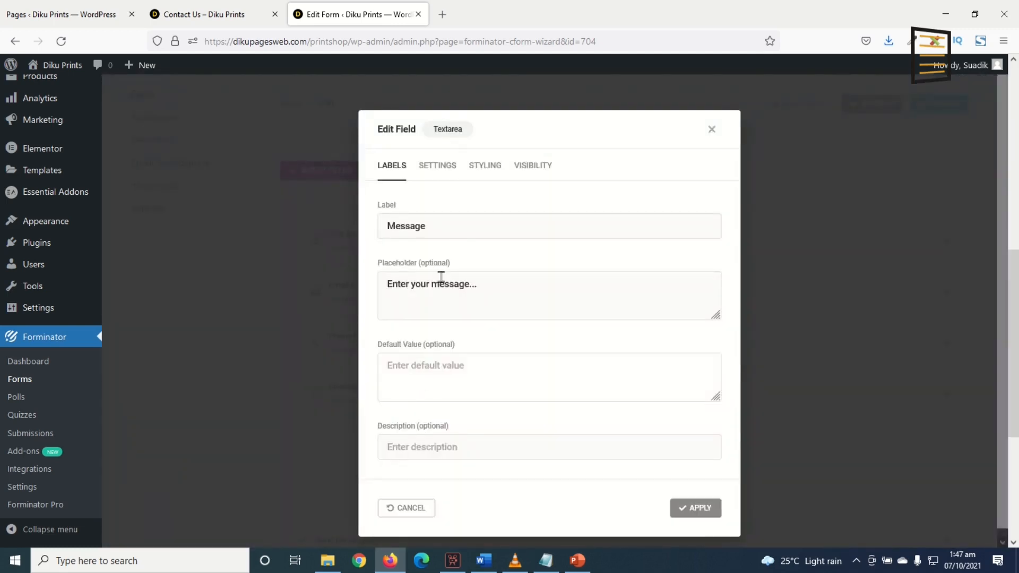
drag(436, 217, 318, 221)
text(Mroe)
key(BackSpace)
key(BackSpace)
key(BackSpace)
text(ore Info)
click(696, 510)
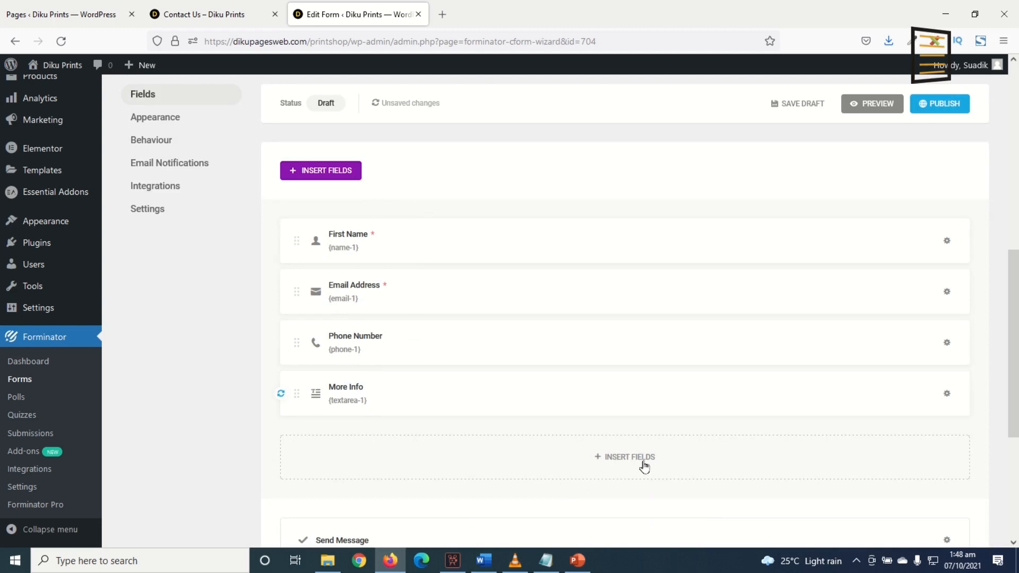
Insert a File Upload field into the form
click(624, 457)
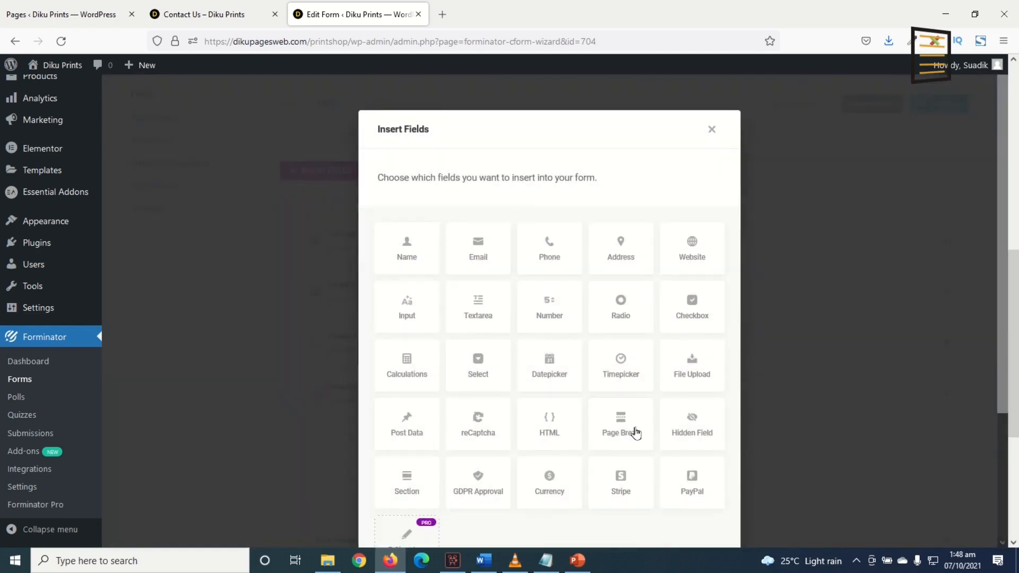
click(695, 377)
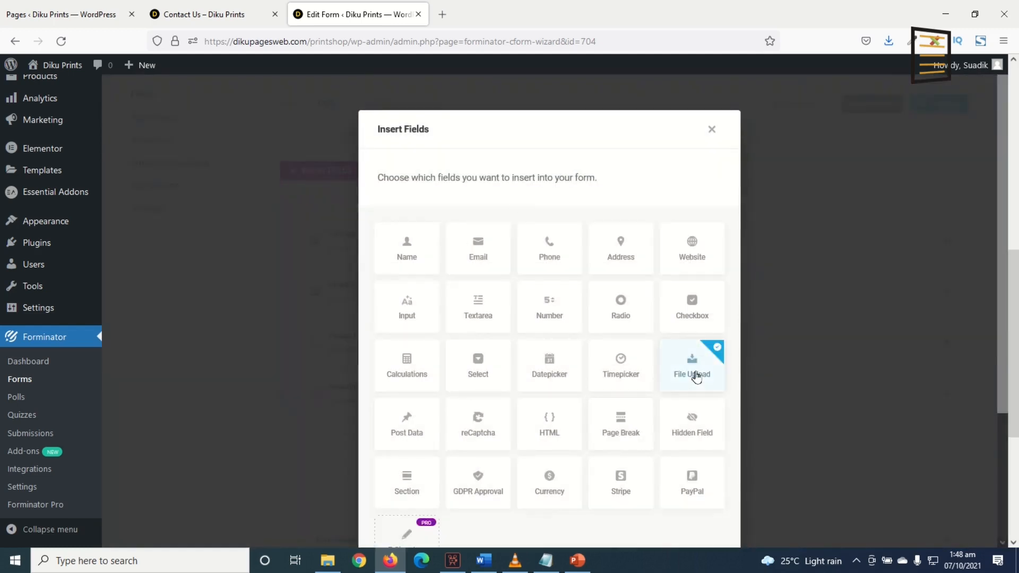
scroll(689, 405, down, 3)
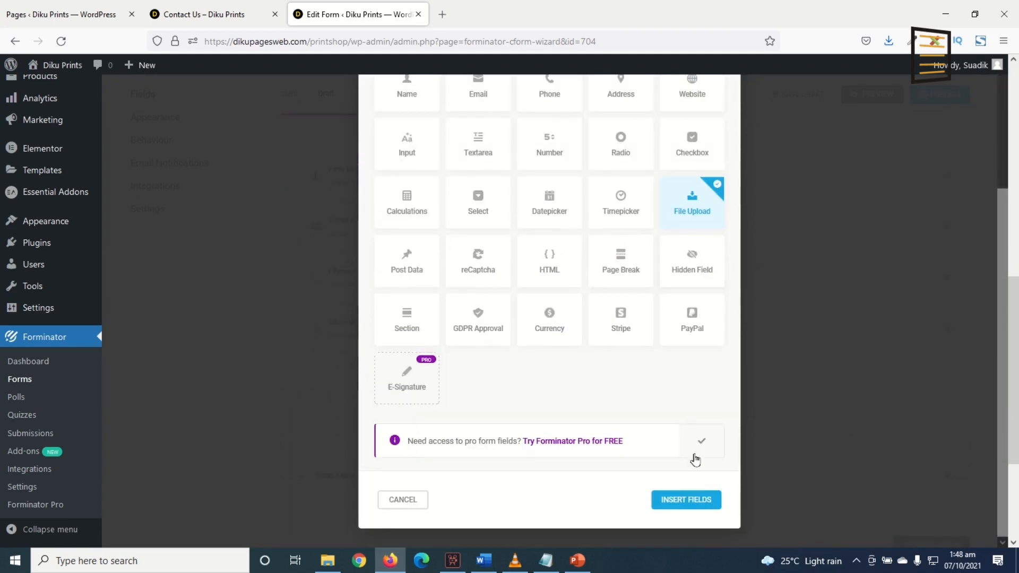
click(692, 499)
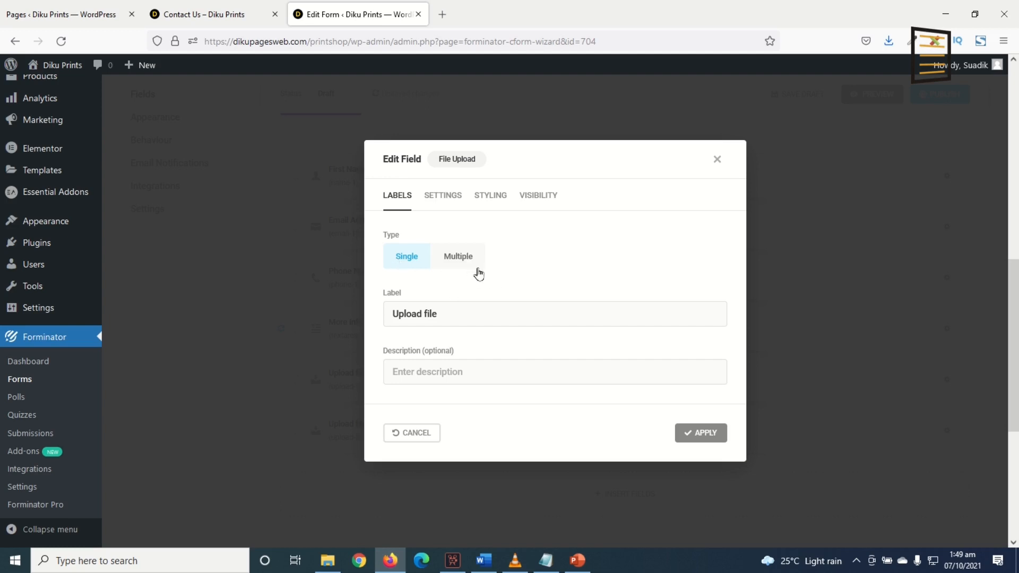
Set the upload field to accept multiple files with a per-file limit of 15 MB
click(458, 258)
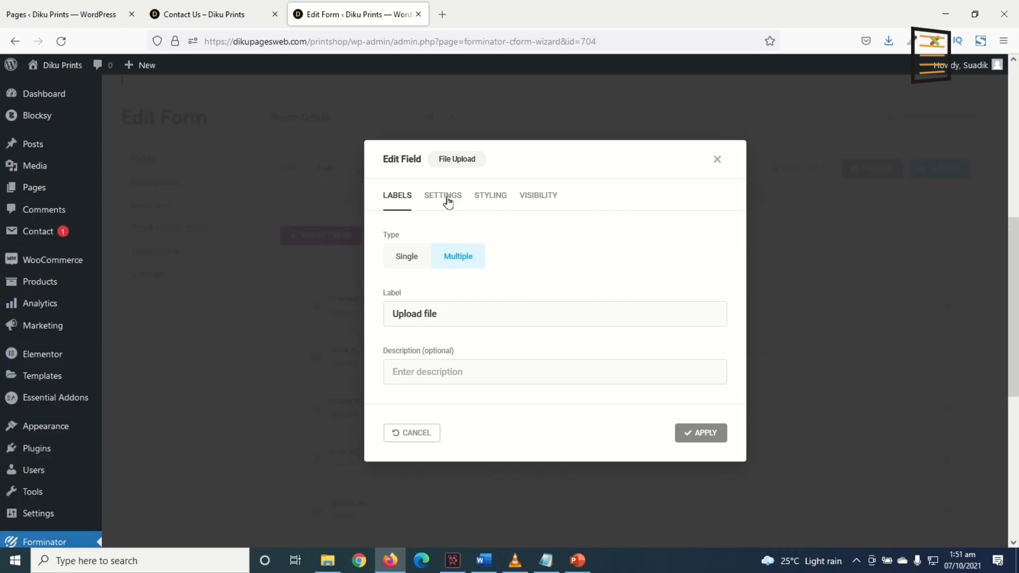
click(447, 200)
scroll(460, 213, down, 5)
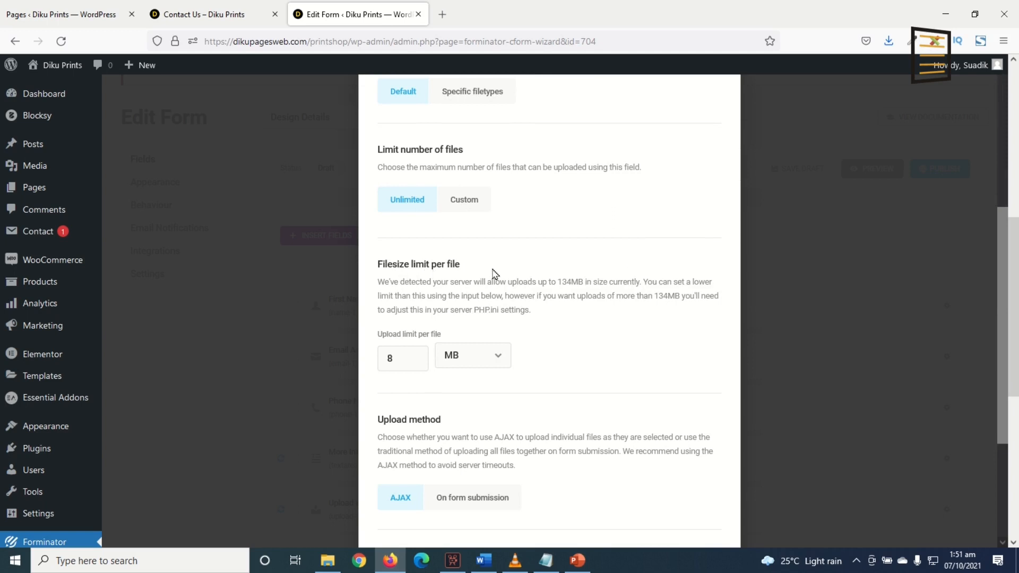
drag(404, 359, 375, 361)
scroll(514, 420, down, 5)
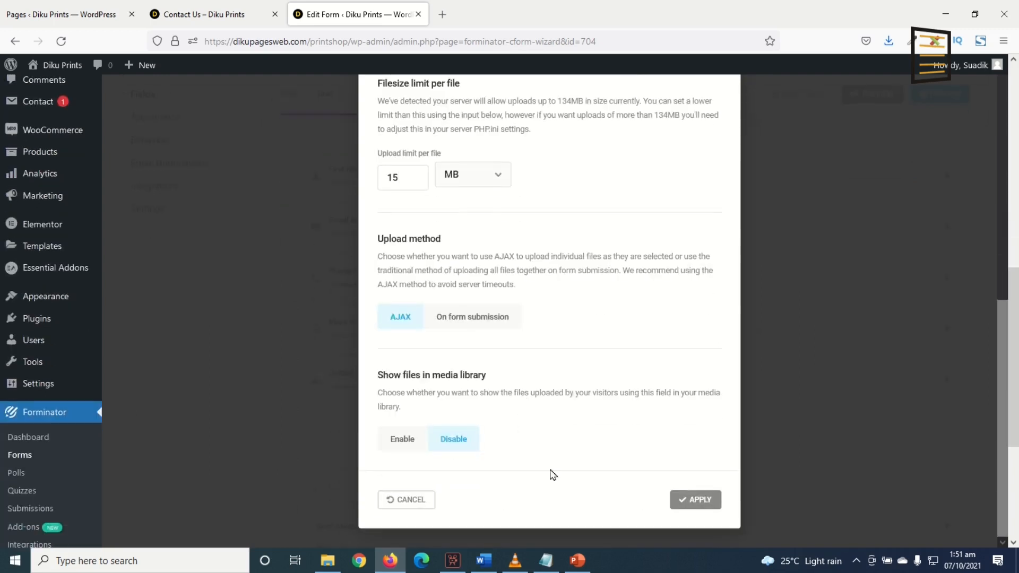
click(696, 501)
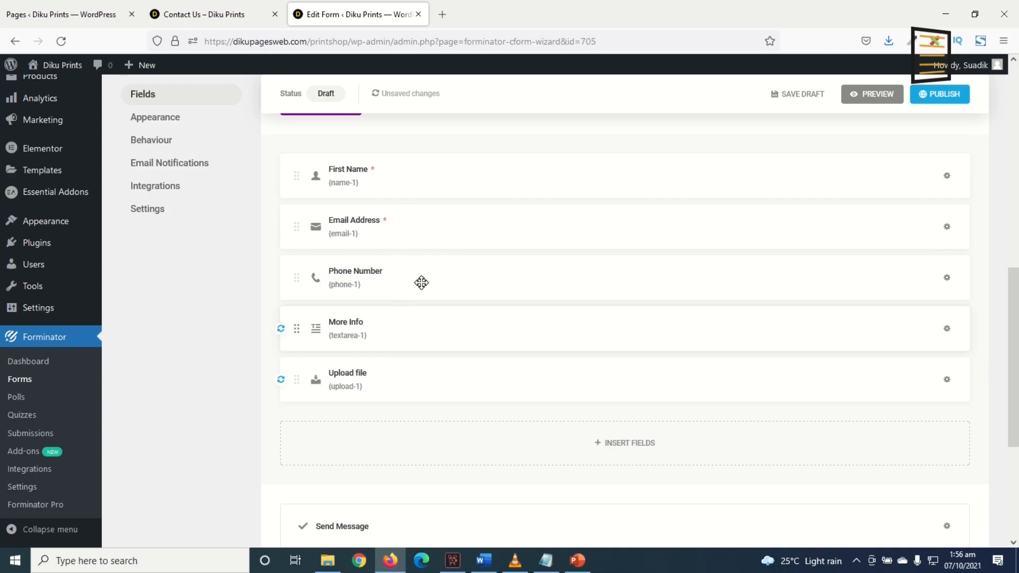
Set the admin email notification's reply-to address to the form's Email Address field
click(178, 164)
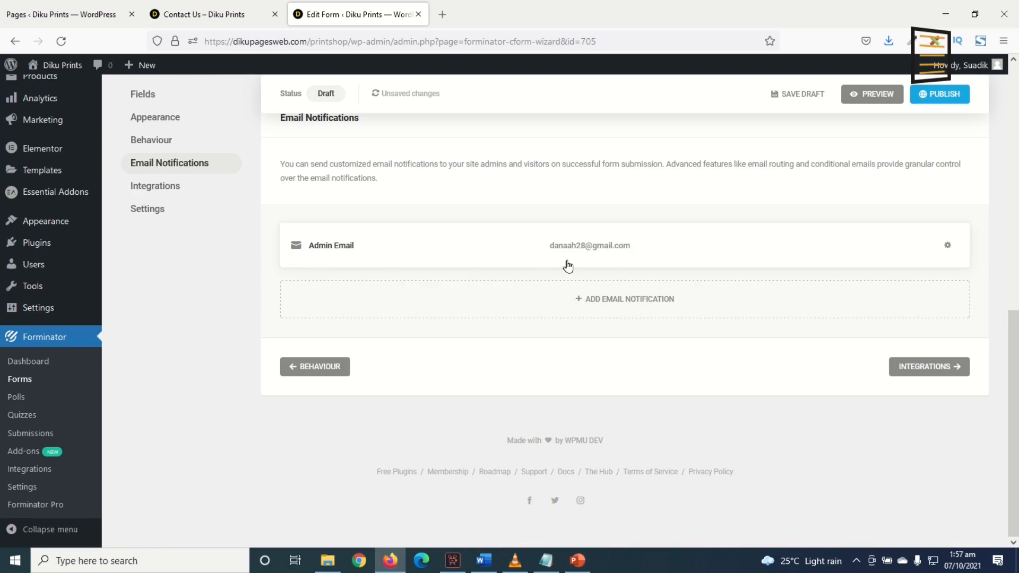
click(665, 251)
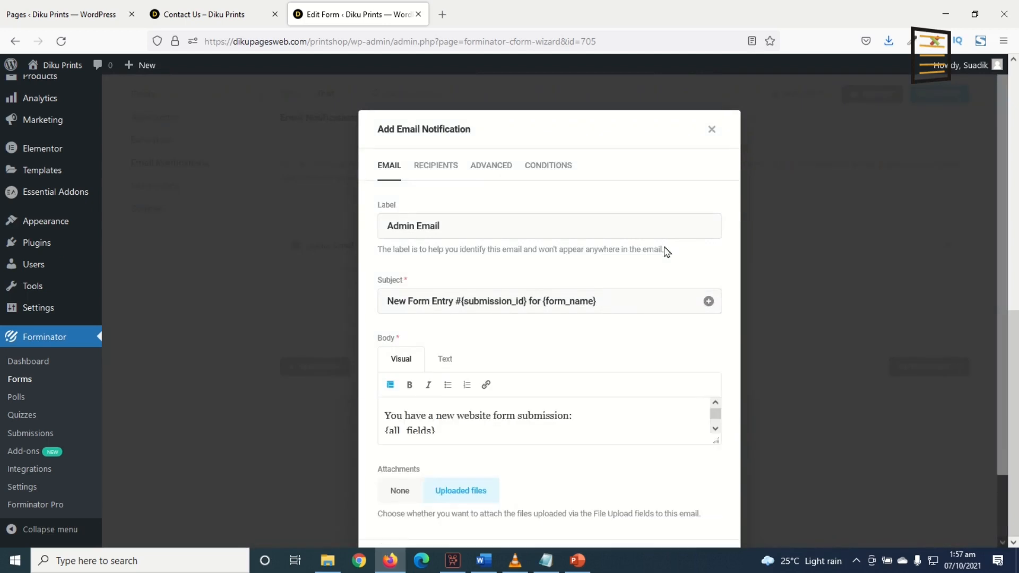
click(482, 167)
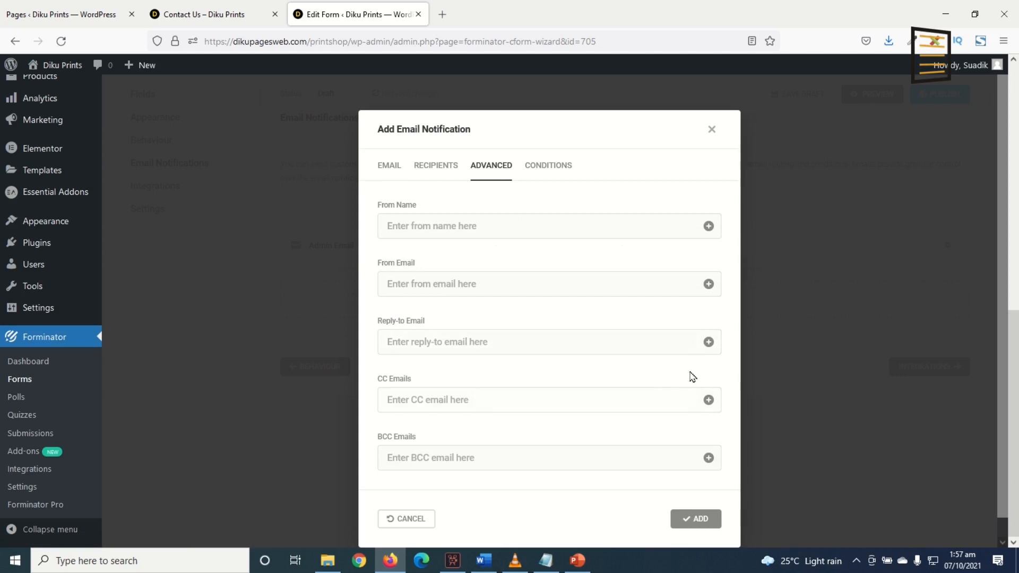
click(708, 342)
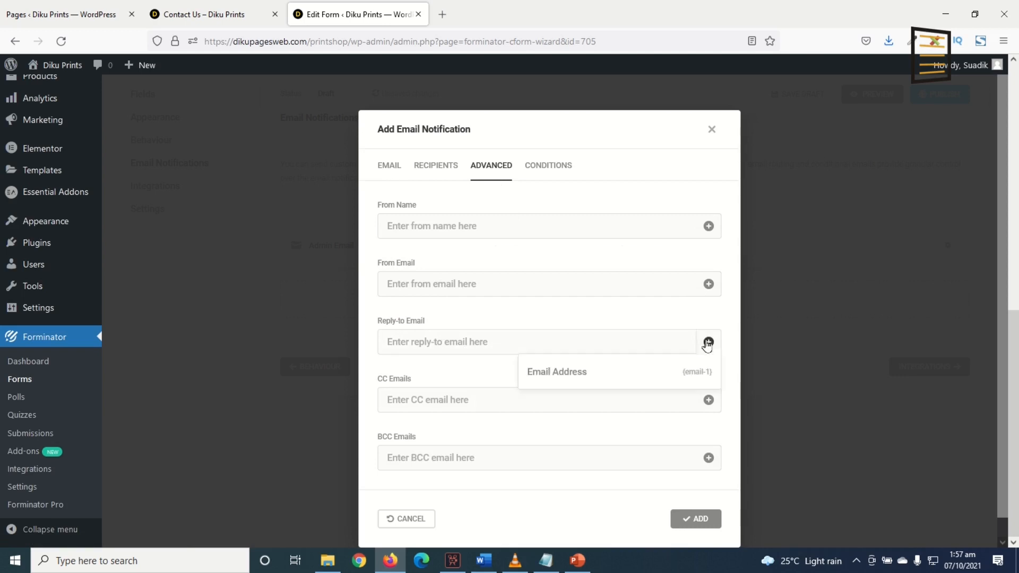
click(688, 376)
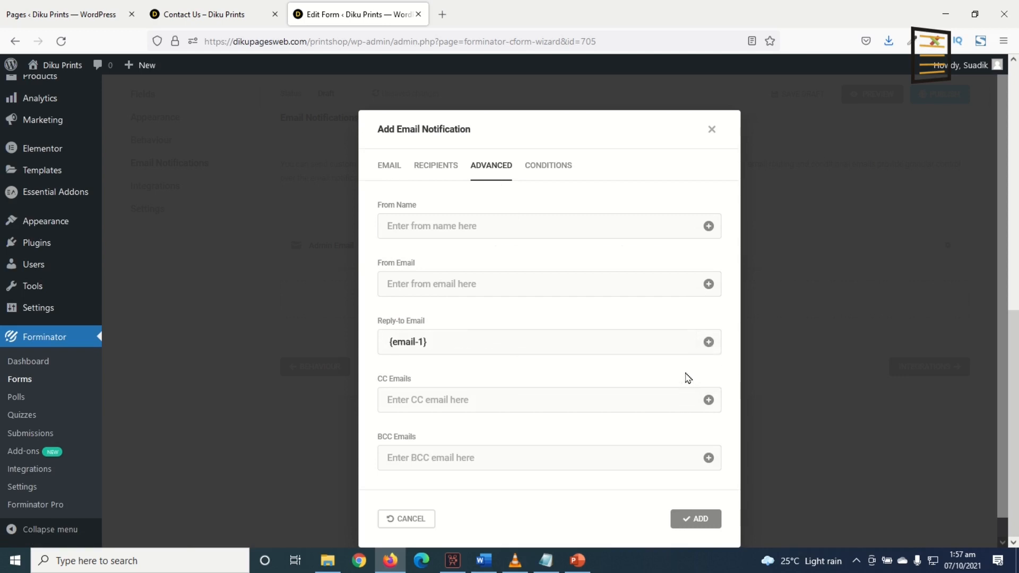
click(696, 519)
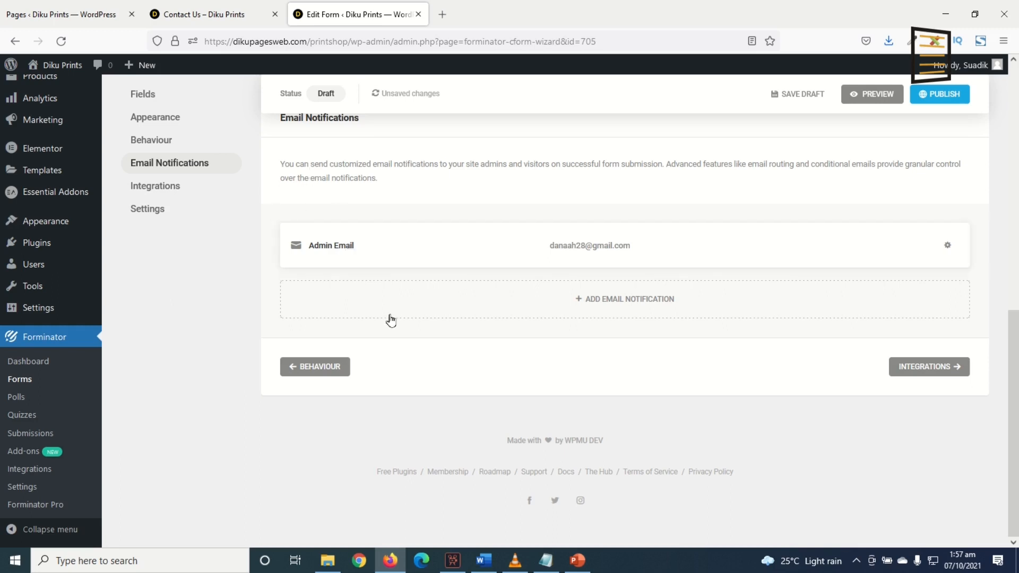
Publish the form and select its shortcode
scroll(433, 332, up, 3)
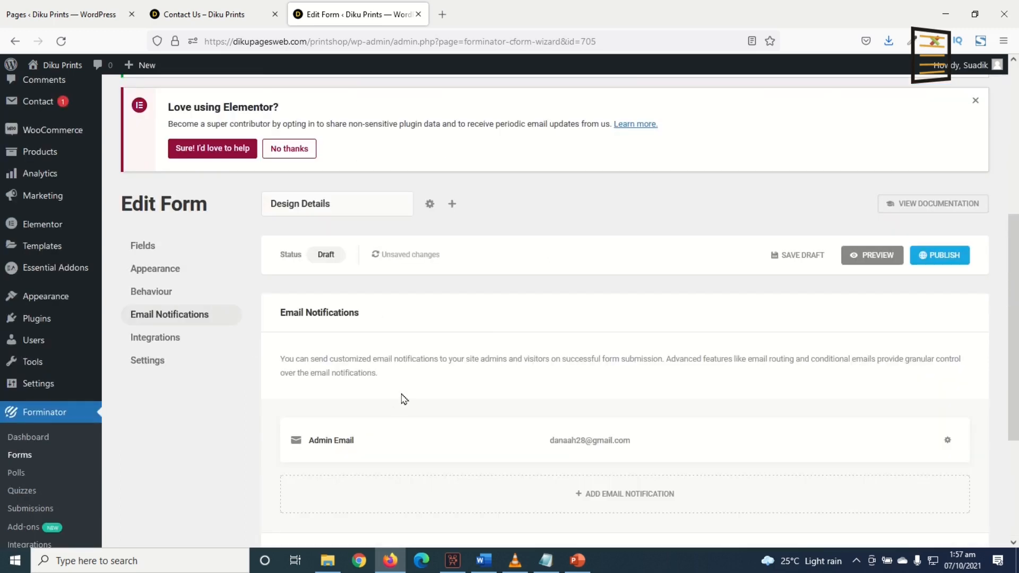
click(937, 257)
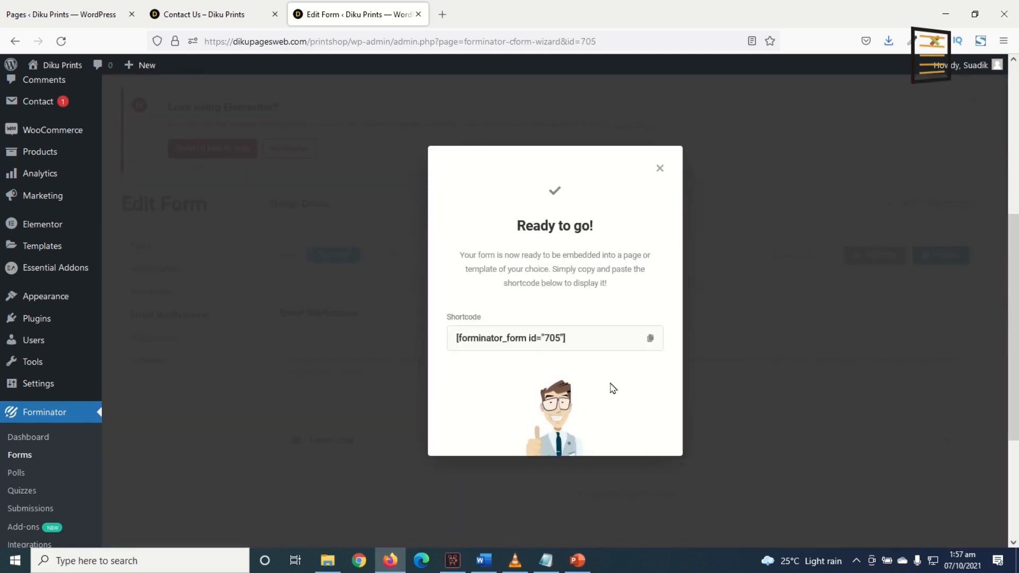
drag(596, 338, 434, 325)
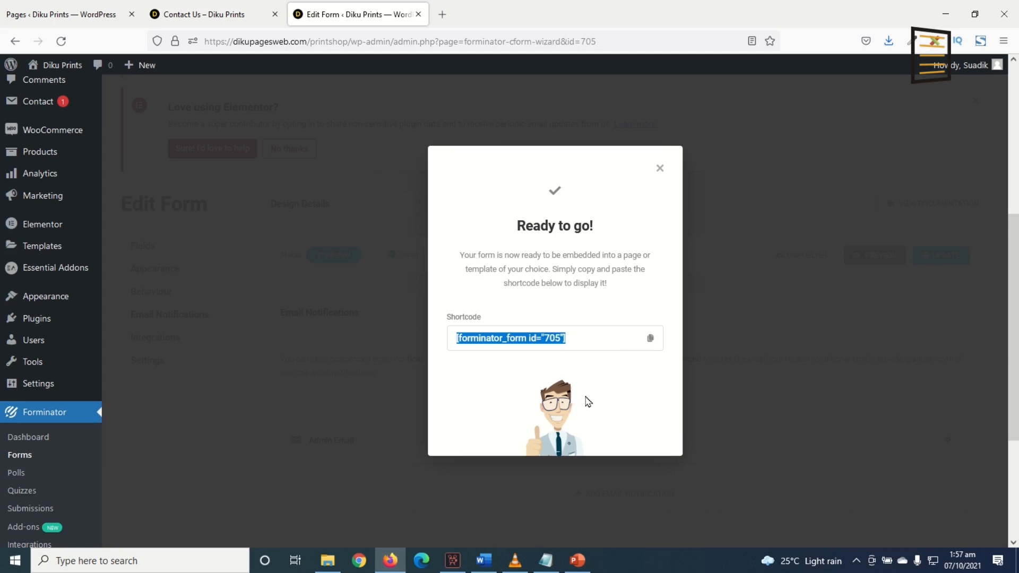
Copy the form's shortcode and close the ready dialog
click(650, 338)
click(660, 168)
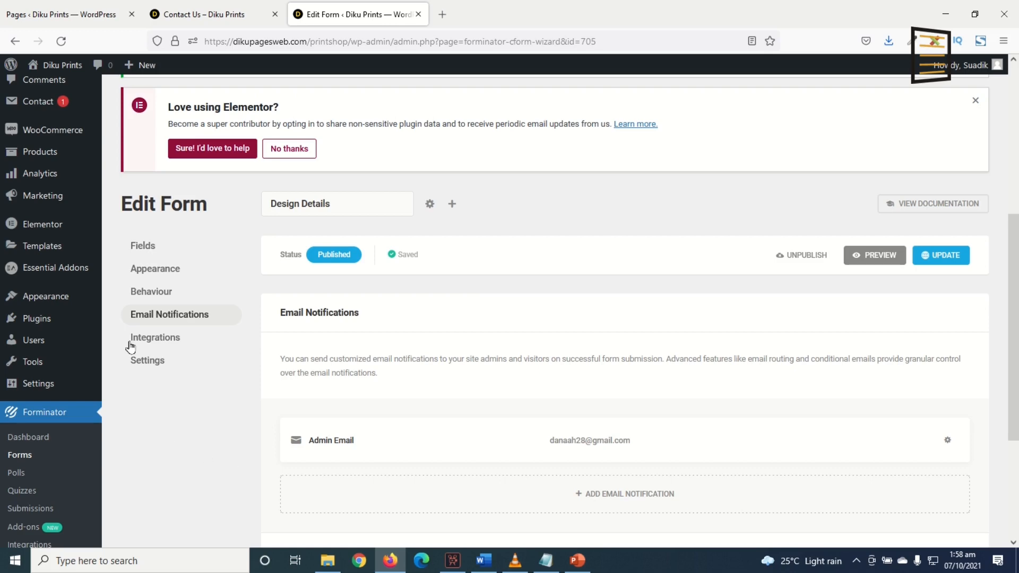
Create a new WordPress page titled Design Details
mouse_move(54, 160)
scroll(53, 161, up, 5)
mouse_move(33, 189)
click(129, 211)
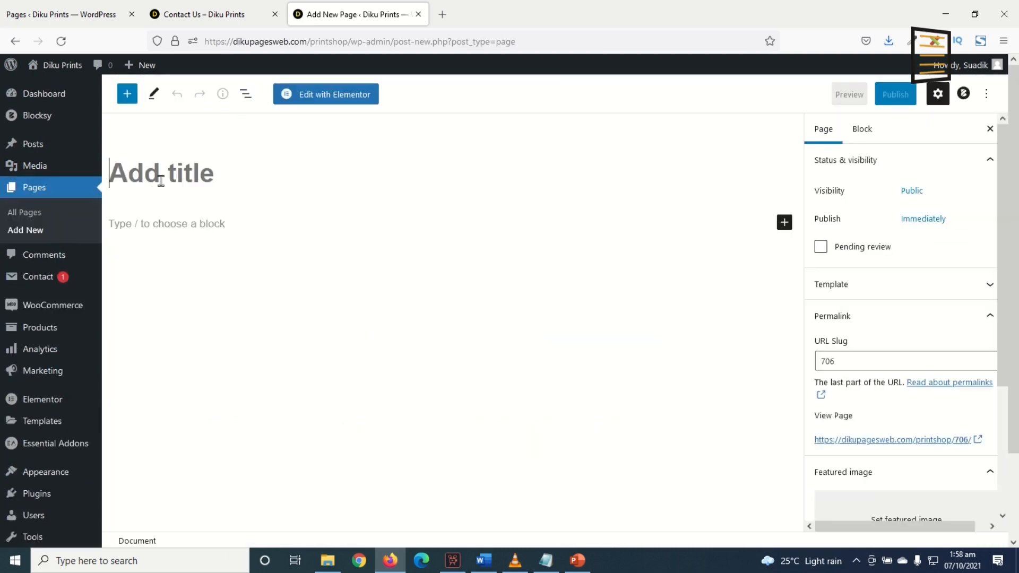
text(Det)
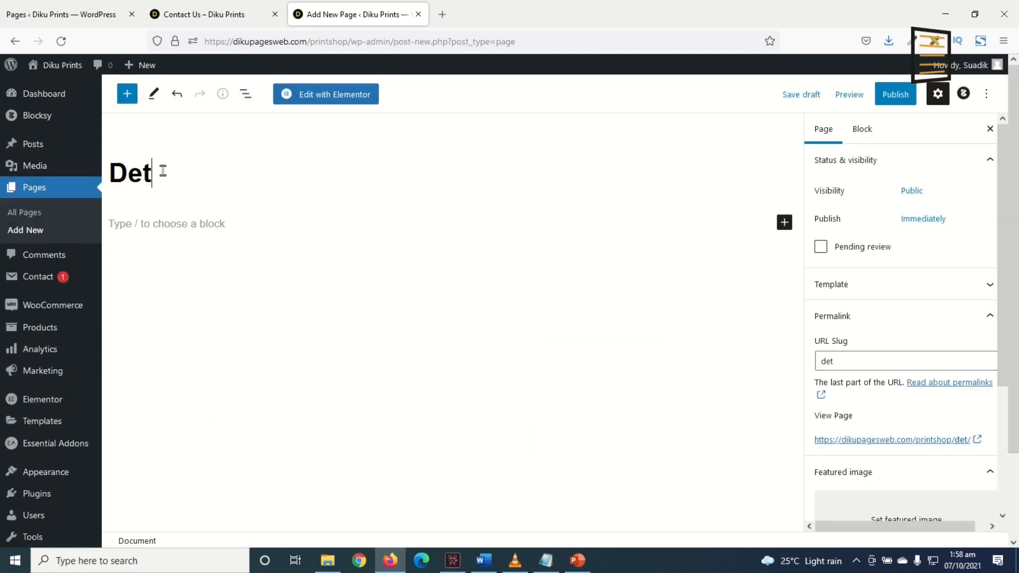
key(BackSpace)
text(sign Details)
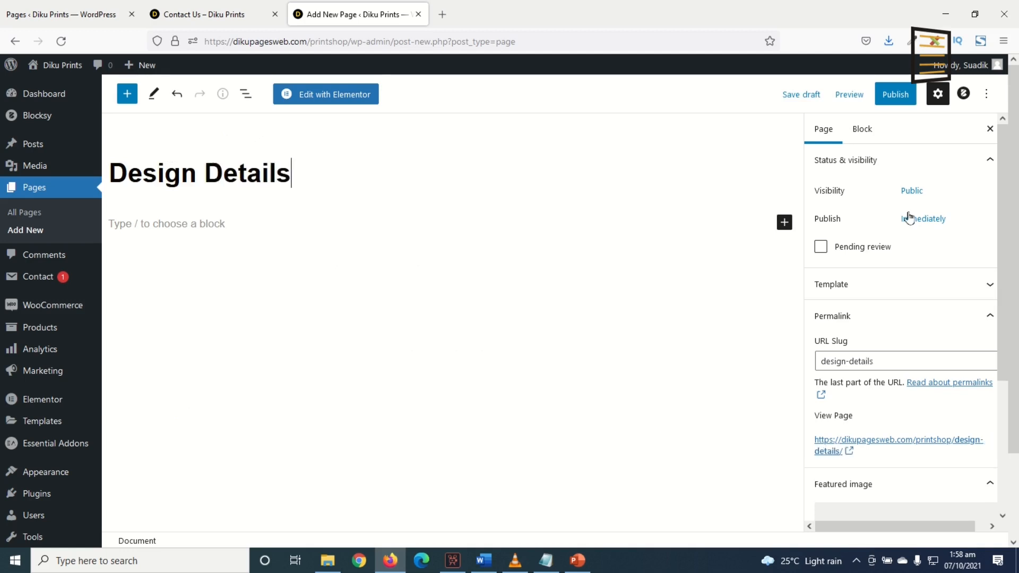
Publish the page and open it for editing in Elementor
click(895, 96)
click(884, 99)
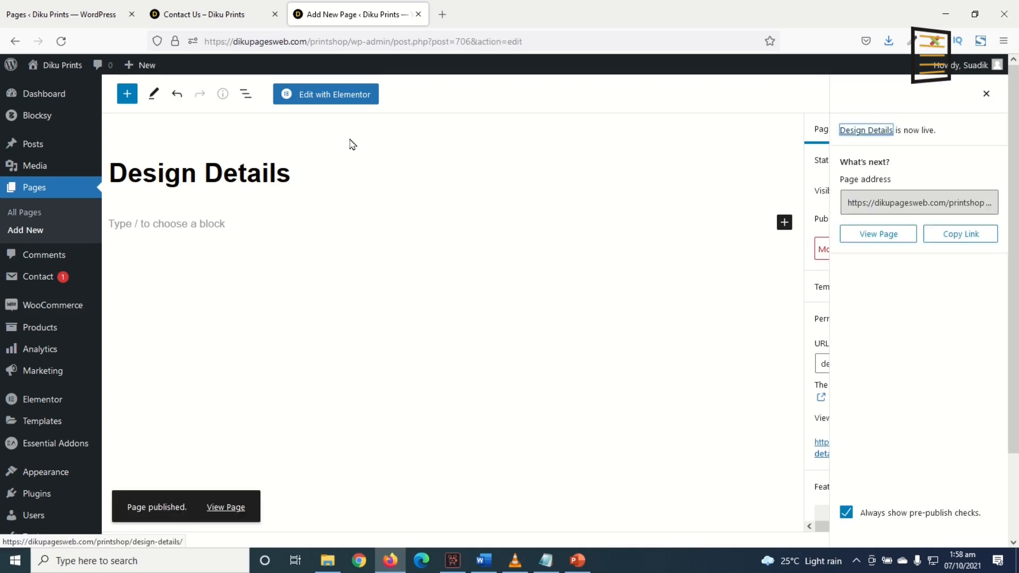
click(326, 98)
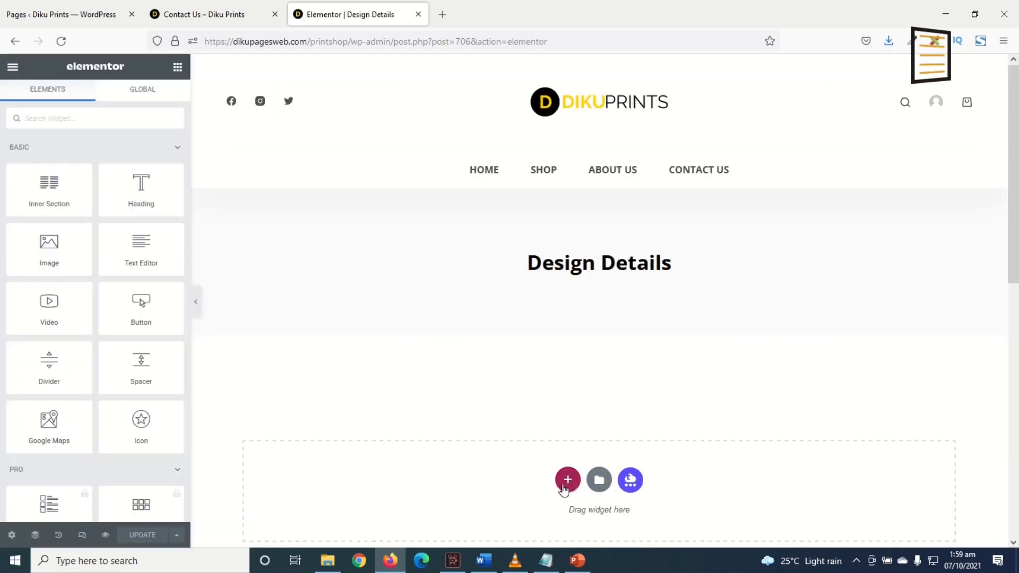
Add a one-column section and place a Heading widget inside it
click(564, 486)
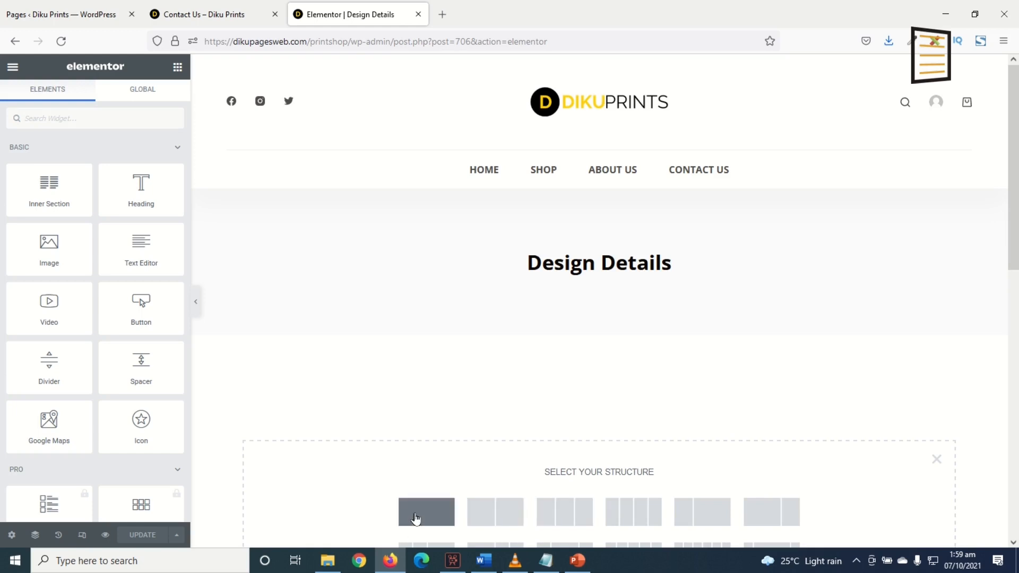
click(416, 517)
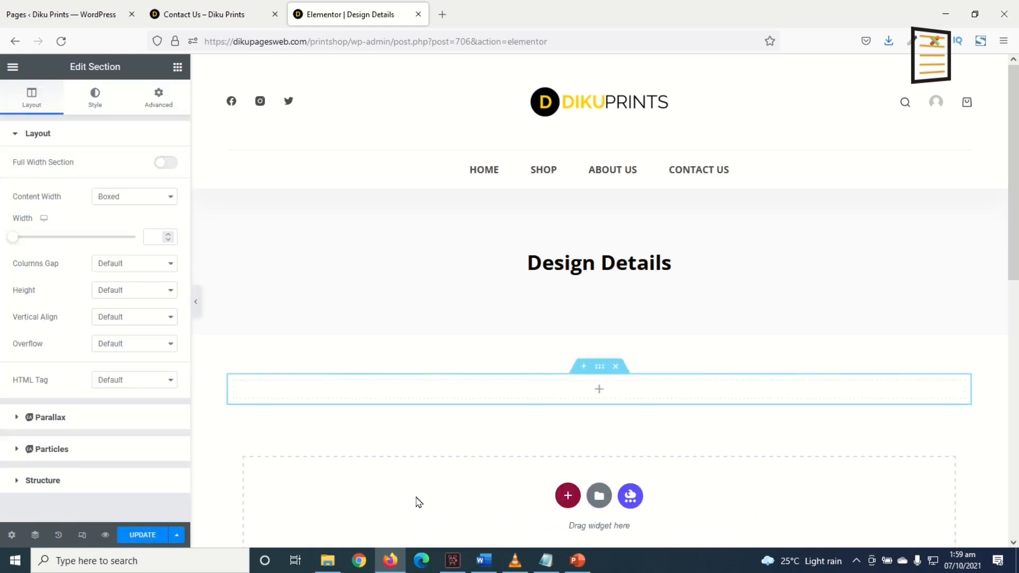
click(177, 66)
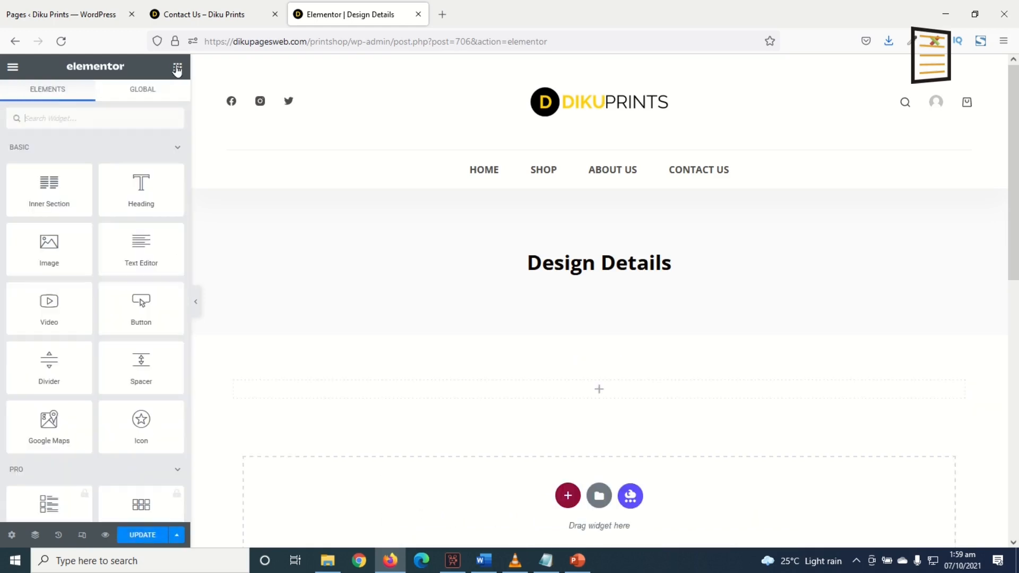
drag(139, 190, 547, 395)
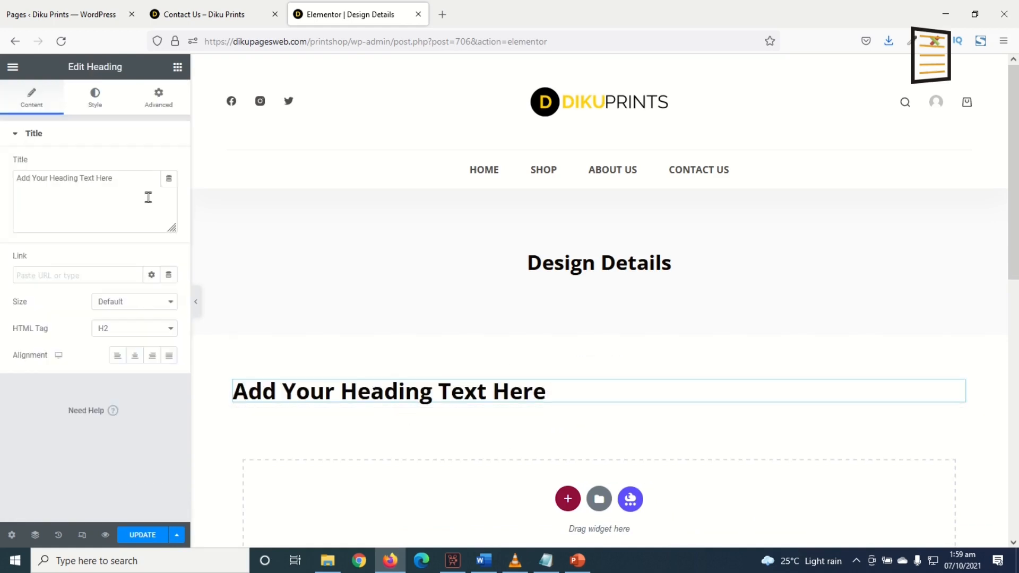
Set the heading text to "Please fill out this form and also attach any files to want to send to us!!"
drag(134, 178, 1, 167)
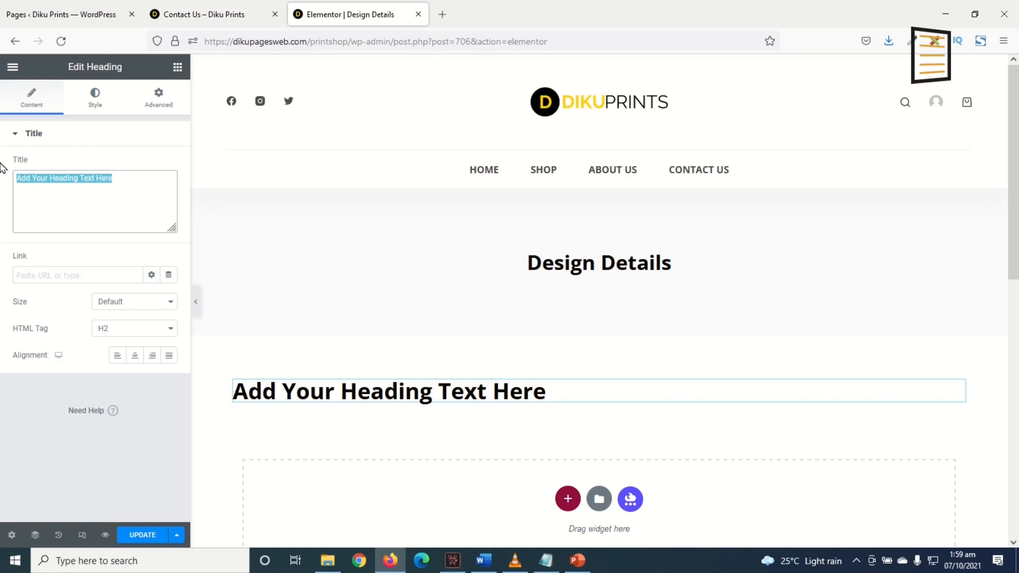
text(Please fill out this form)
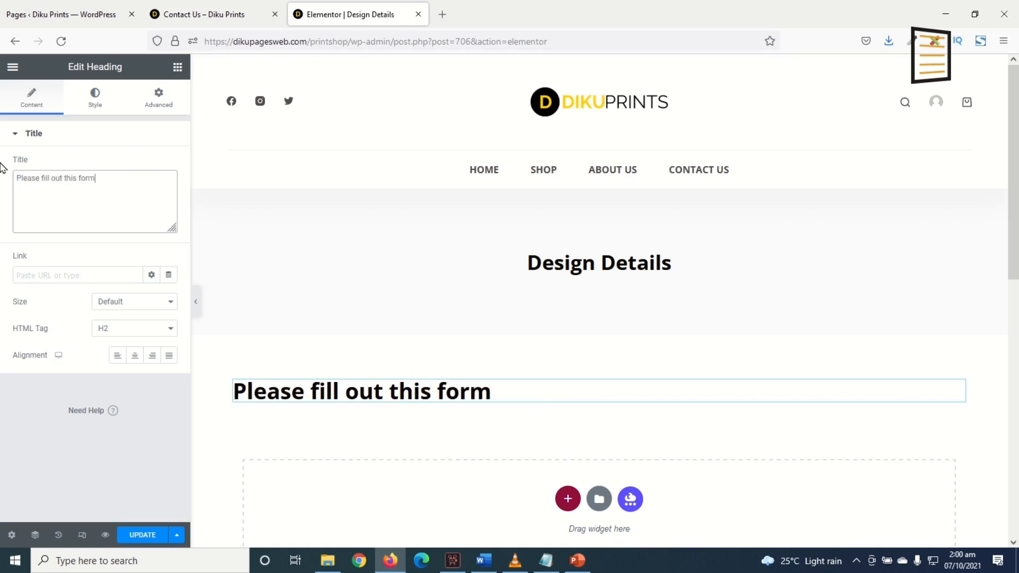
text( and also attac)
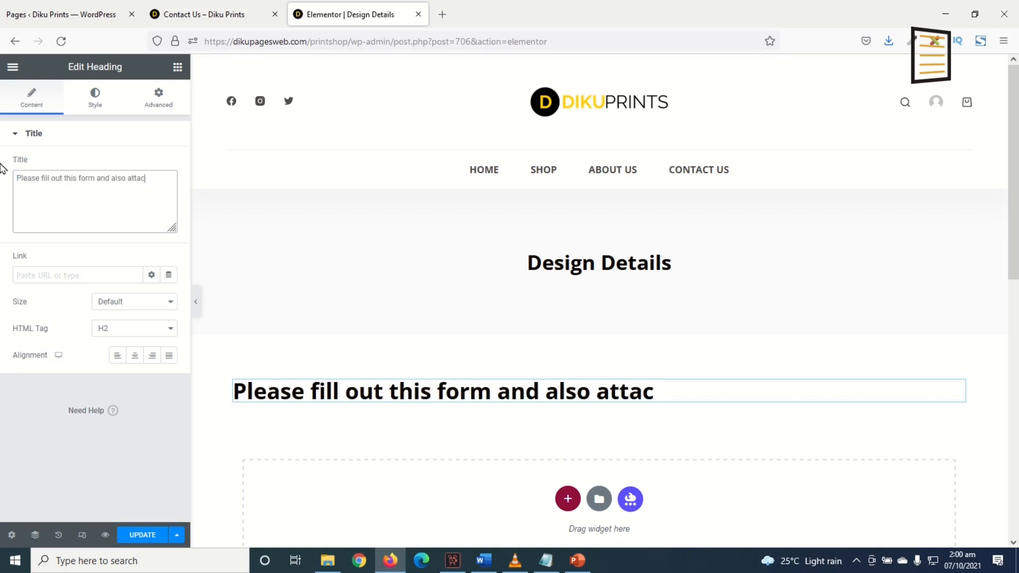
text(h any)
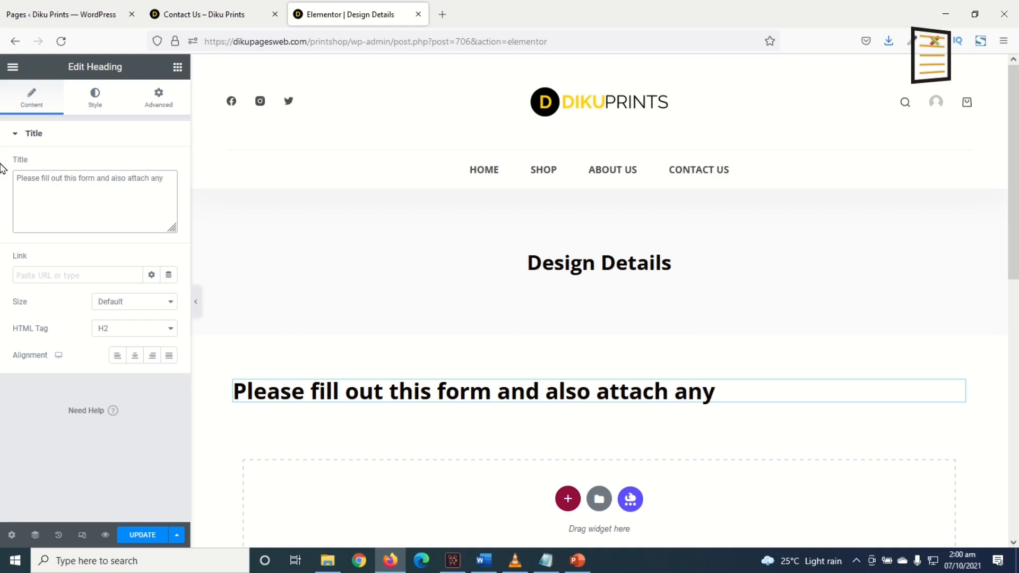
text( files to want to sen)
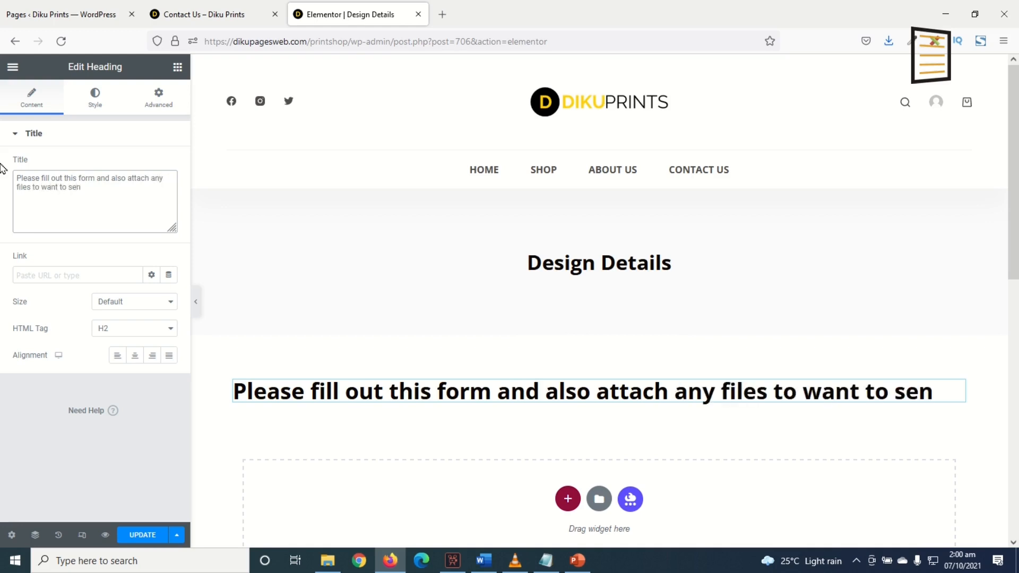
text(d to us!!)
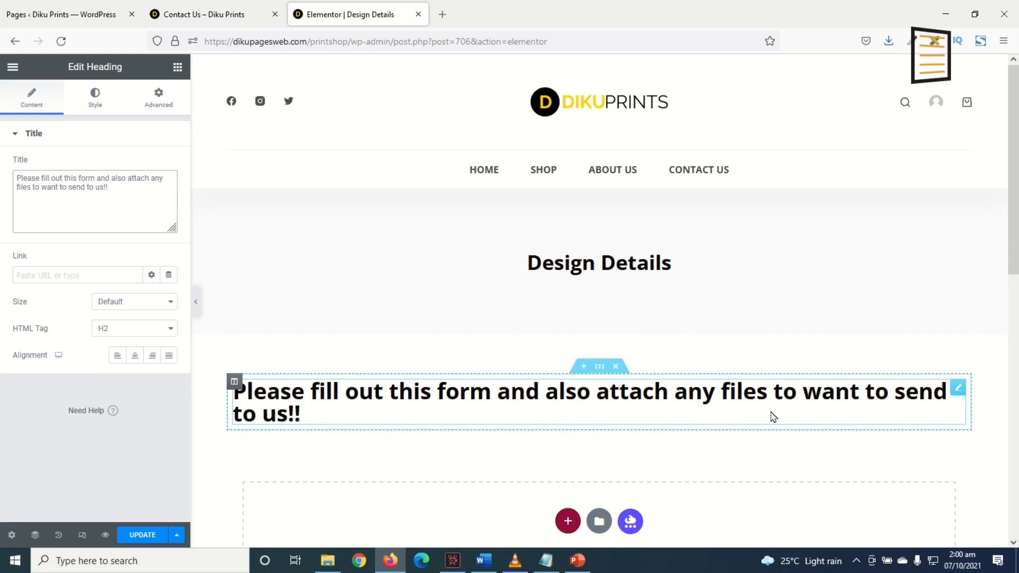
Center the heading and set its typography size to 30
click(134, 356)
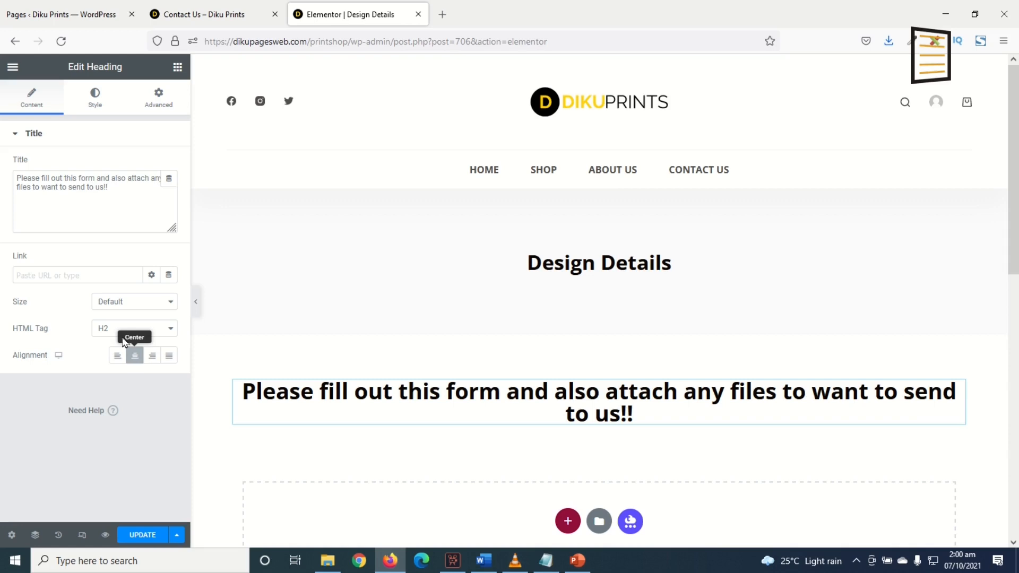
click(97, 95)
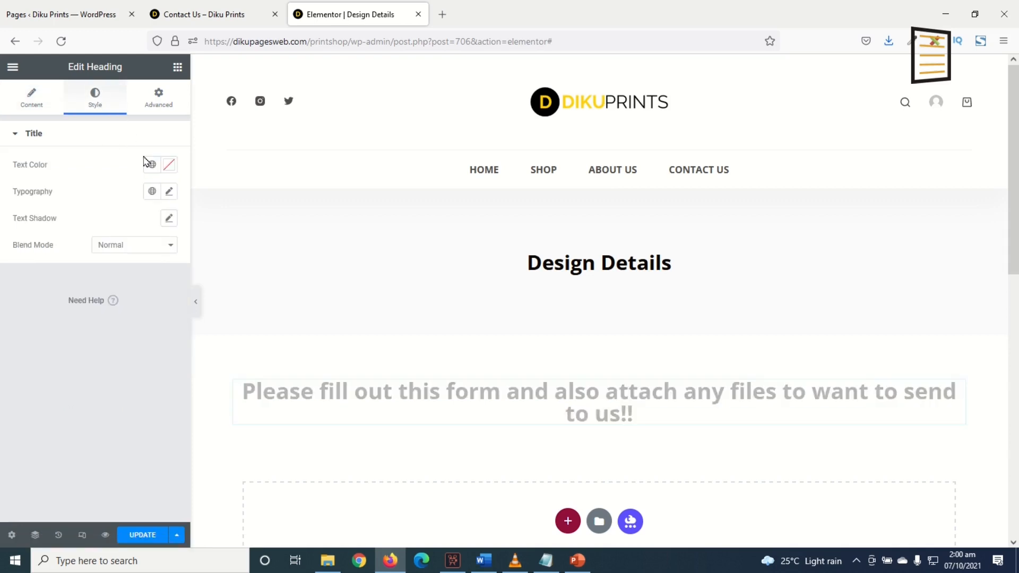
click(172, 193)
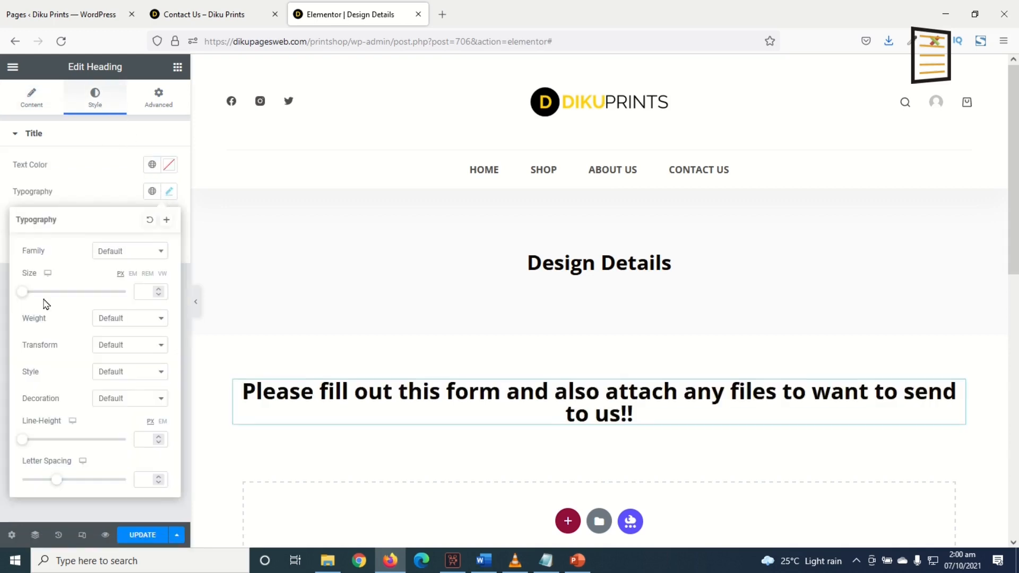
drag(22, 293, 43, 298)
text(30)
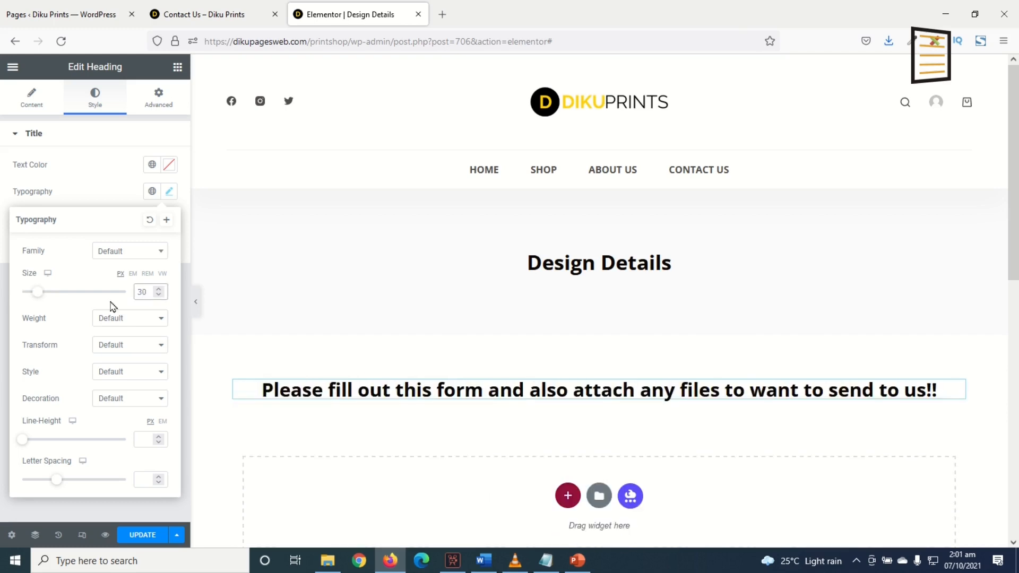
click(277, 453)
Add a Shortcode widget below the heading, paste the form shortcode into it and apply
click(177, 67)
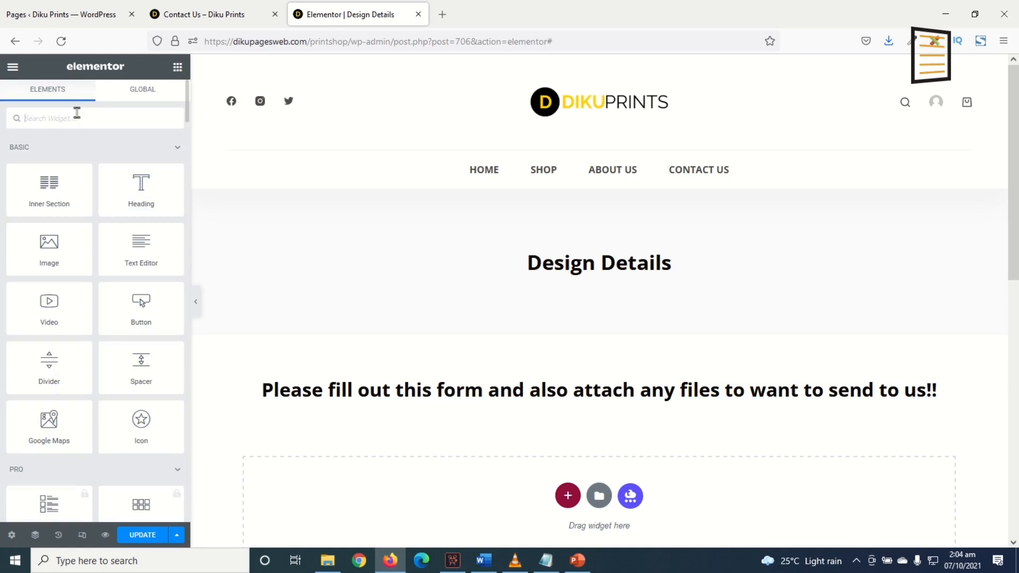
text(shor)
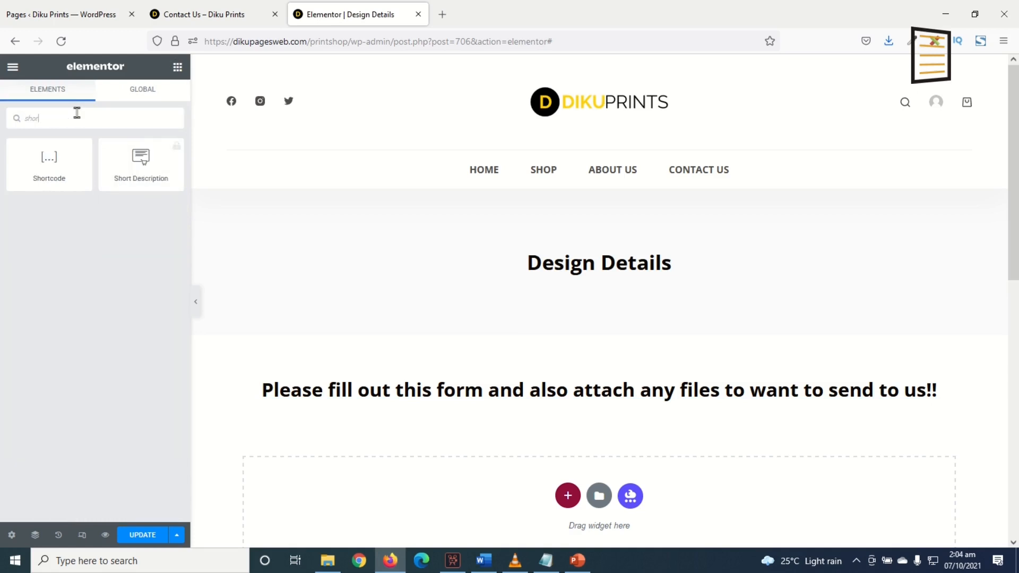
text(t)
drag(49, 159, 466, 393)
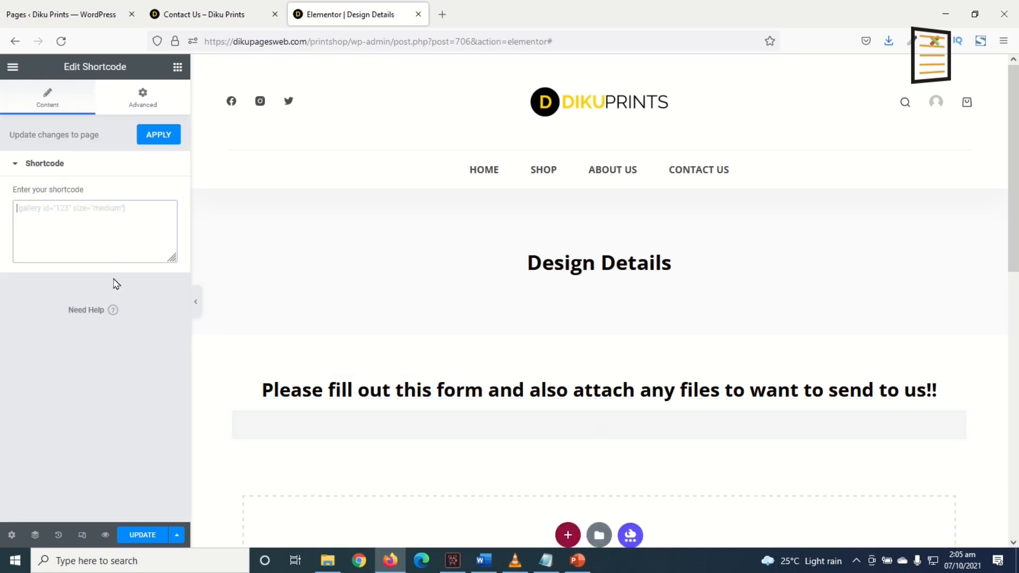
key(ctrl+v)
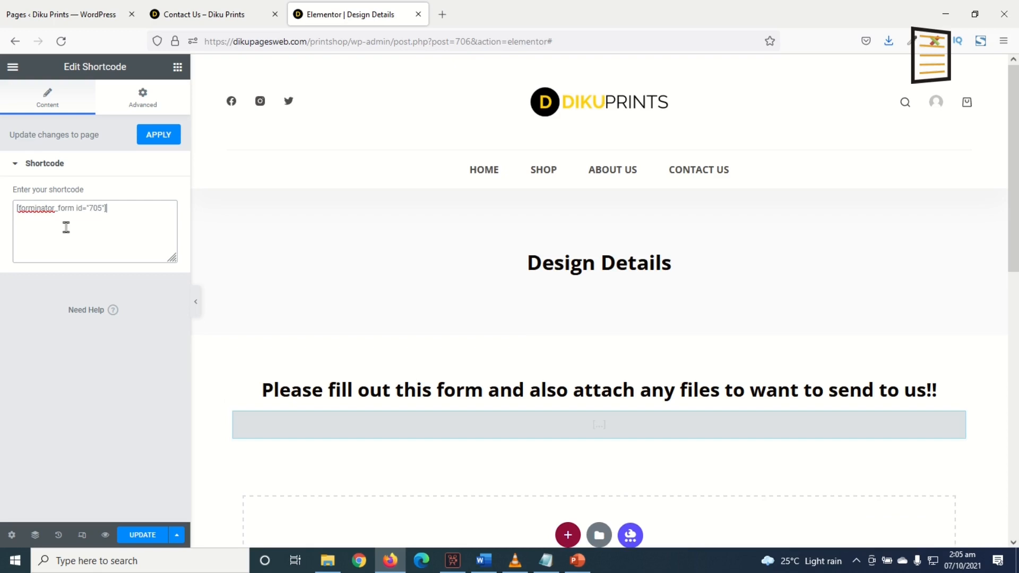
click(153, 134)
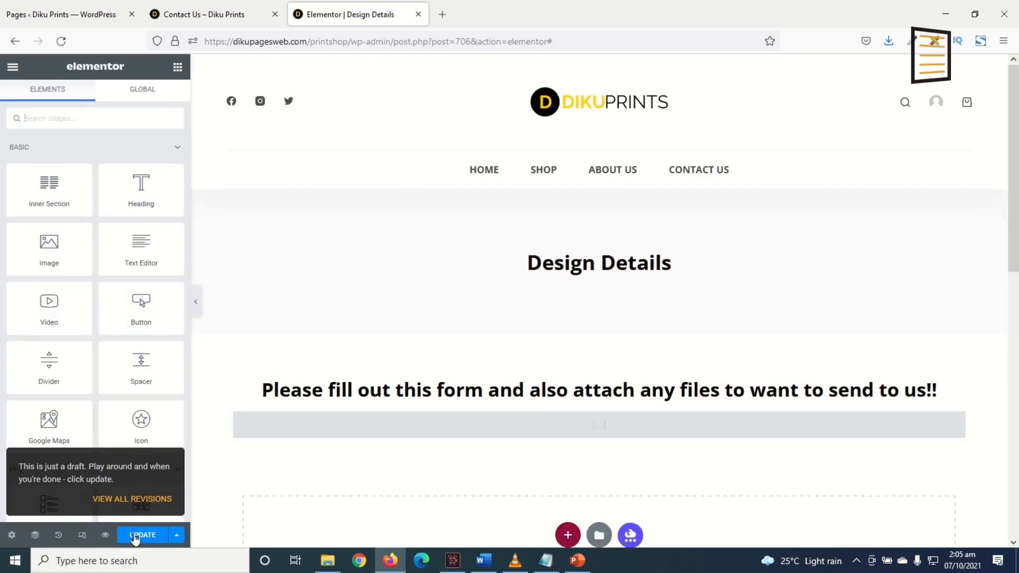
Save the page and open its preview
click(139, 534)
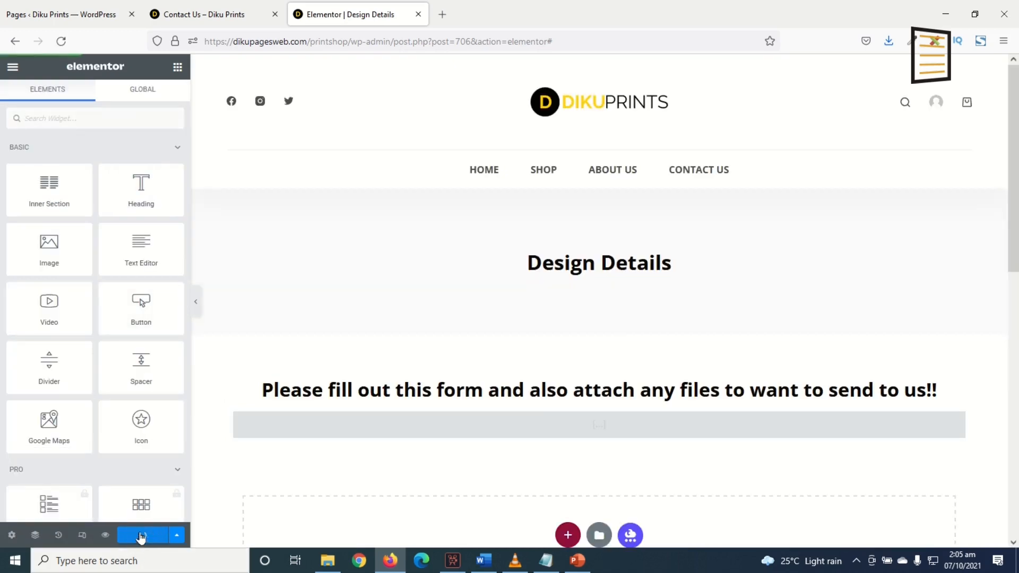
click(106, 536)
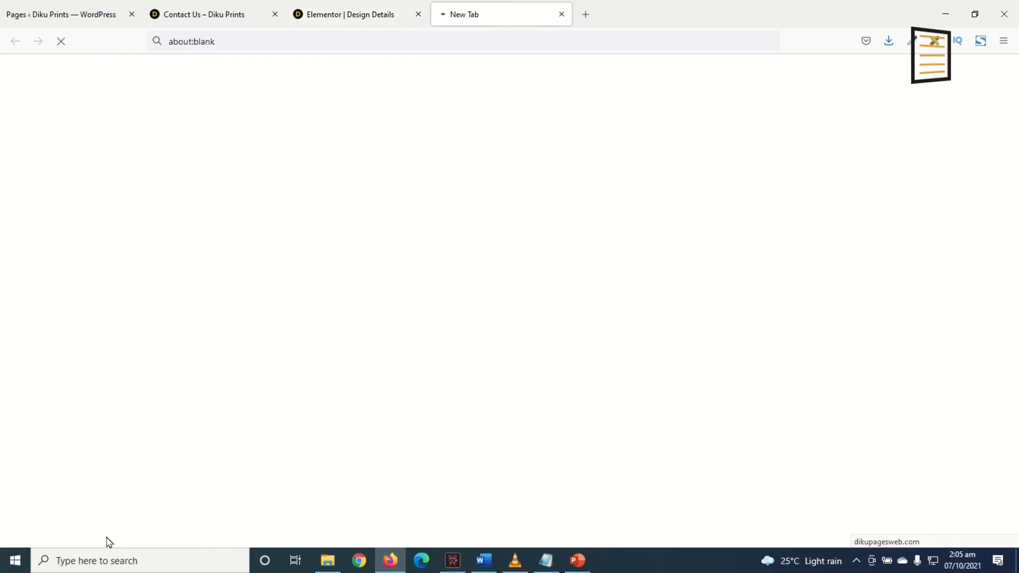
Scroll through the preview to inspect the embedded form and upload field
scroll(352, 362, down, 5)
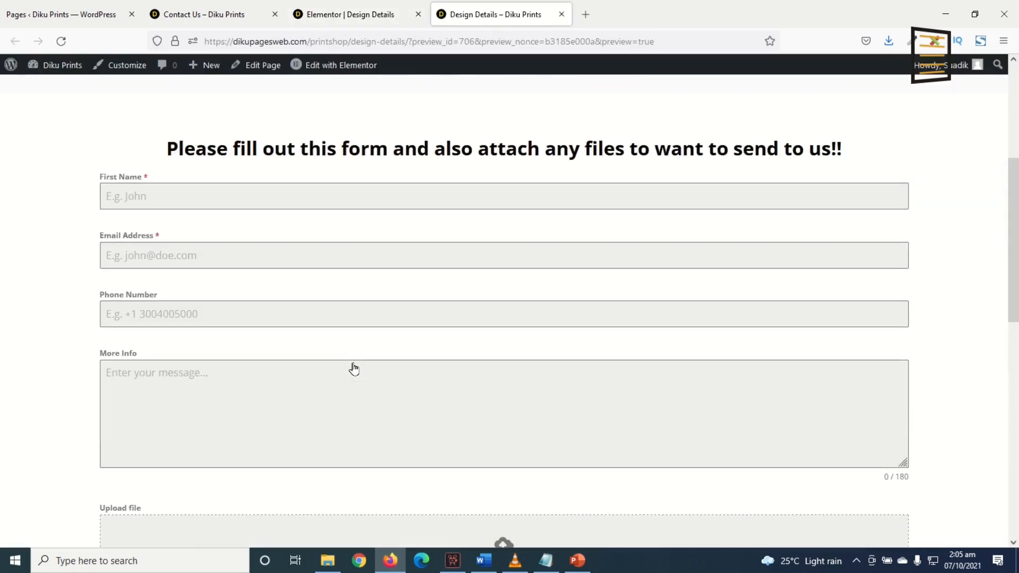
scroll(356, 369, down, 1)
scroll(355, 369, up, 5)
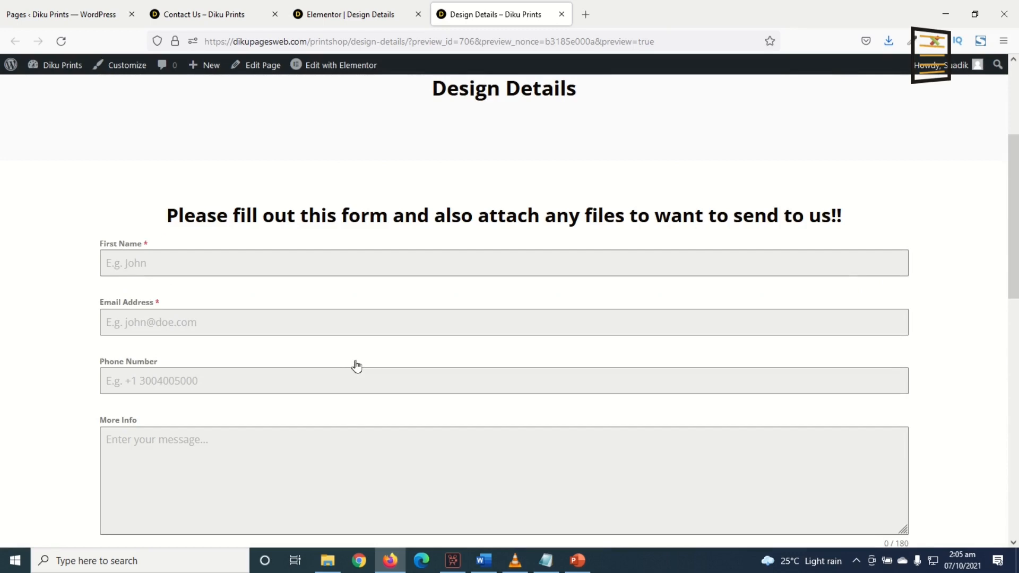
scroll(356, 366, down, 5)
scroll(347, 360, up, 5)
scroll(348, 363, down, 3)
scroll(350, 366, up, 3)
scroll(148, 265, down, 5)
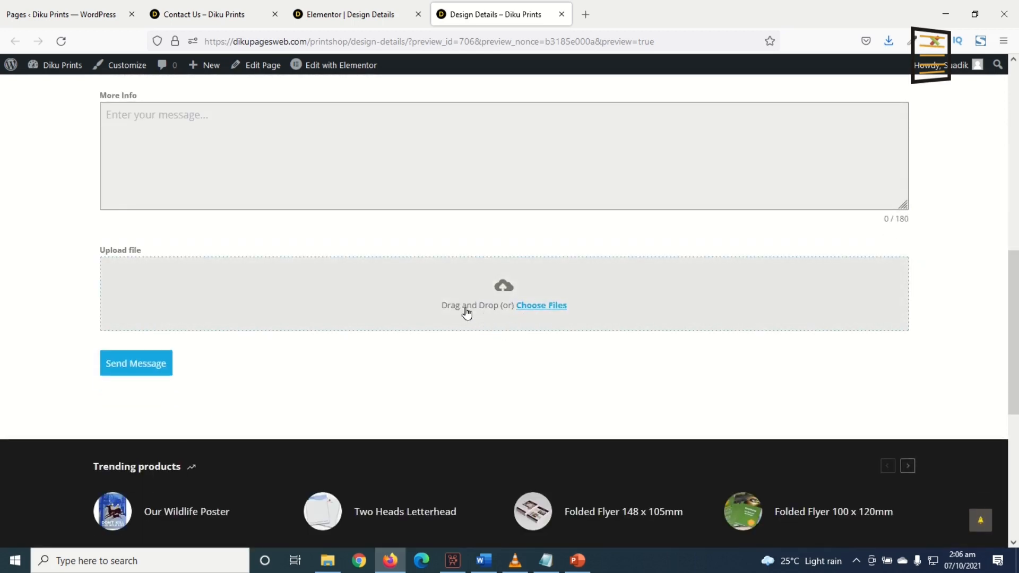
scroll(464, 312, up, 3)
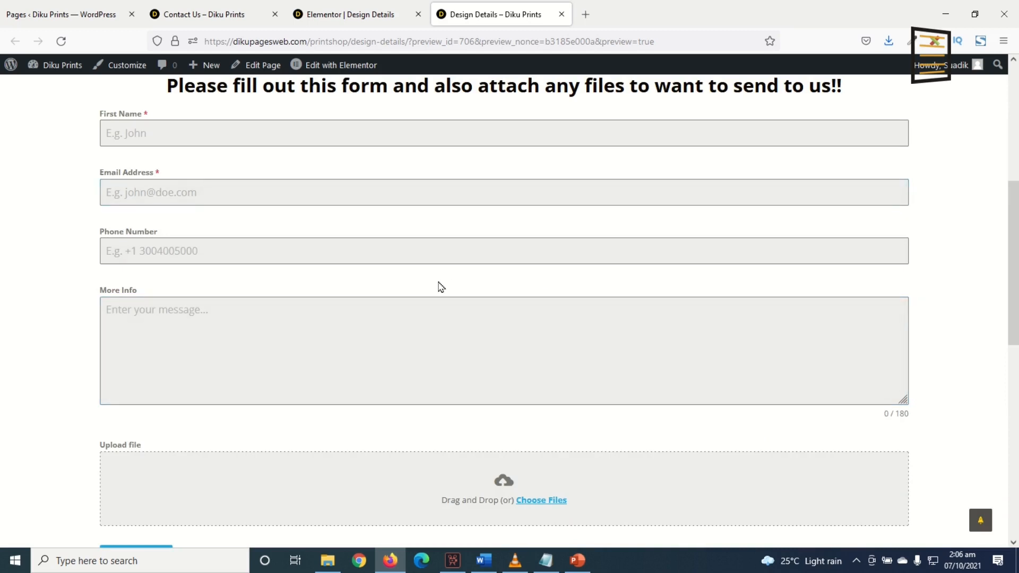
scroll(438, 286, up, 3)
Set the shortcode widget's right and left padding to 150 px with values unlinked, and update the page
click(341, 16)
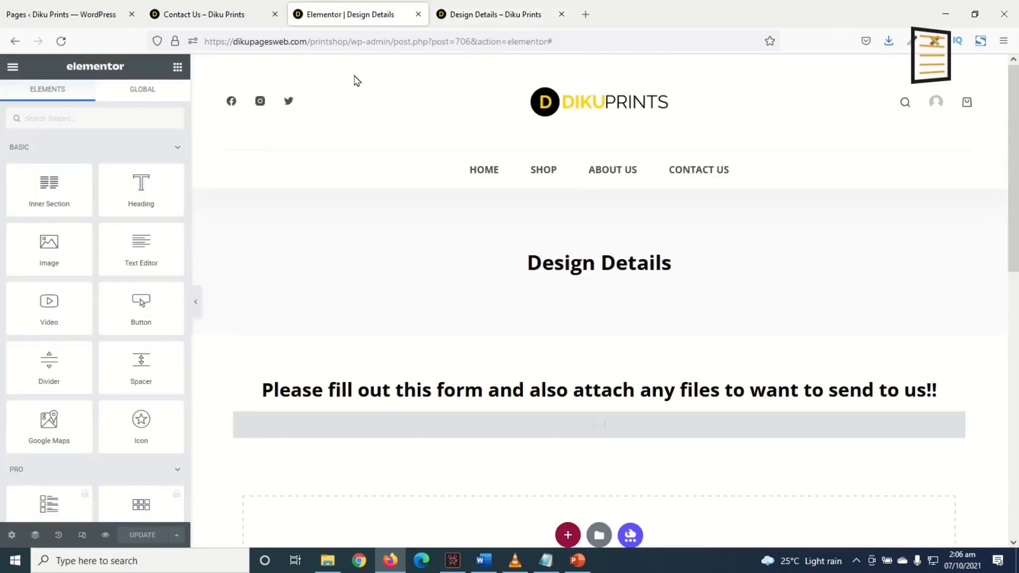
click(955, 425)
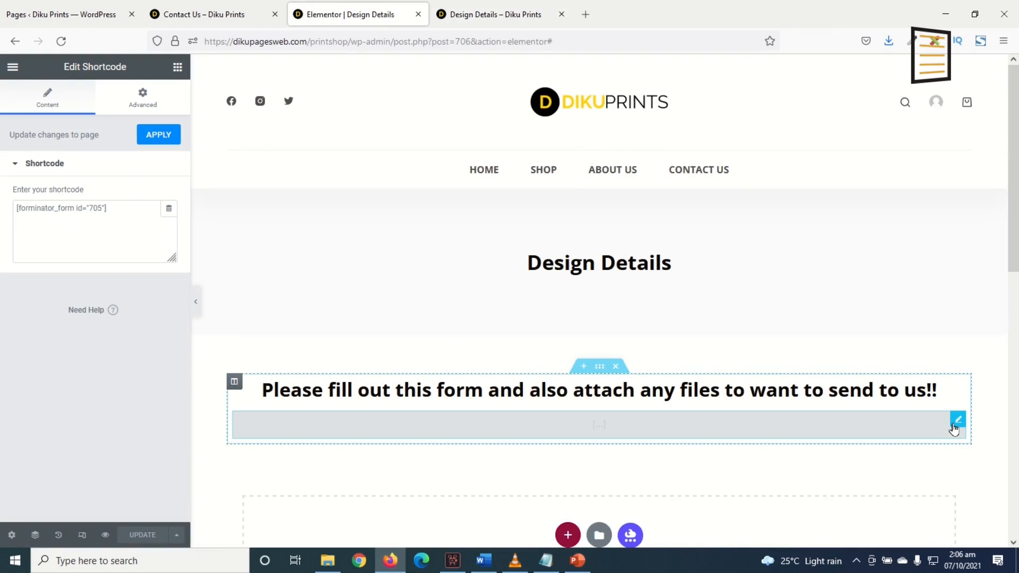
click(147, 96)
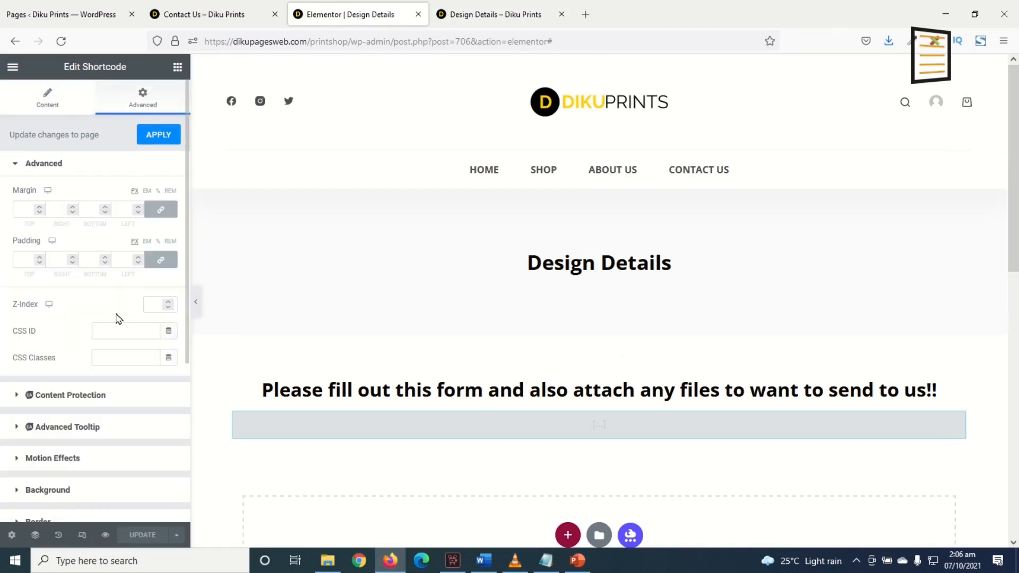
click(159, 261)
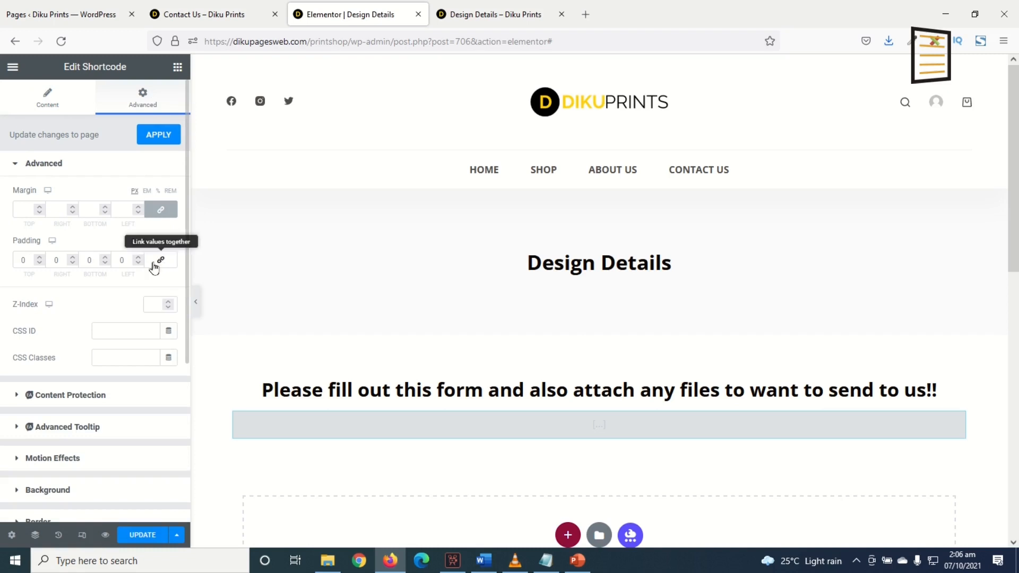
click(53, 260)
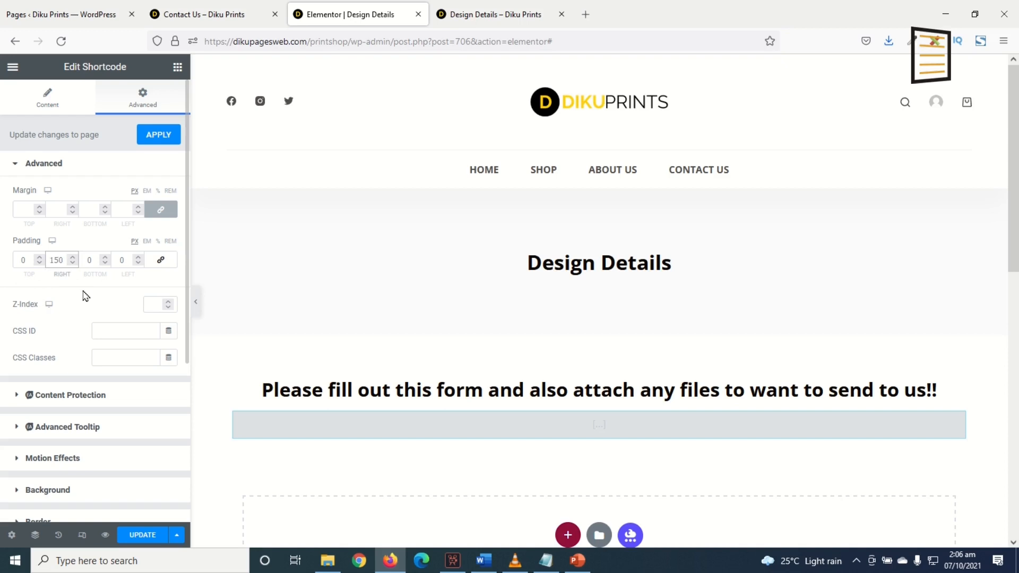
click(116, 260)
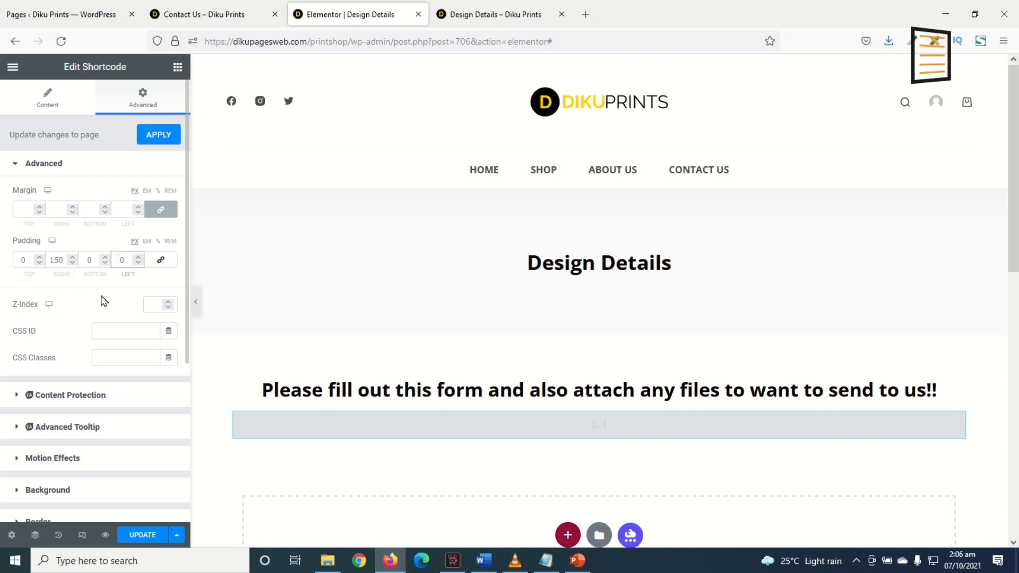
click(133, 537)
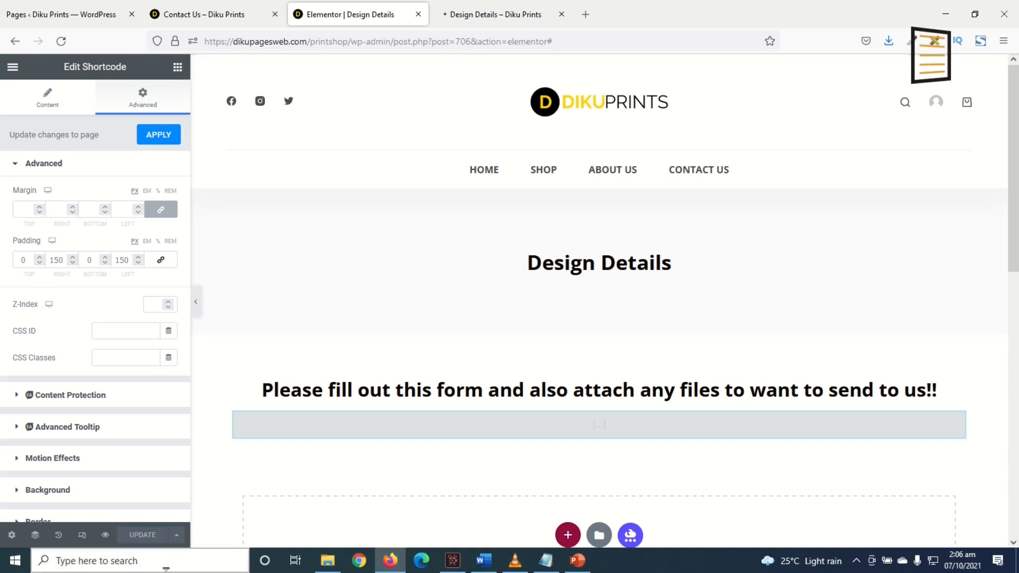
Reload the page preview and scroll through the embedded form to check its layout
click(480, 17)
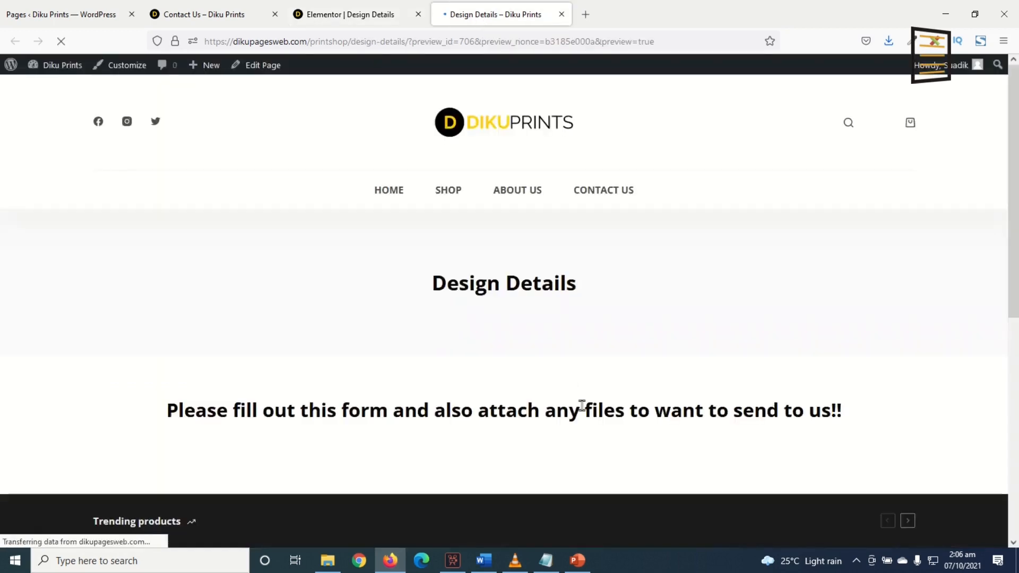
scroll(594, 406, down, 6)
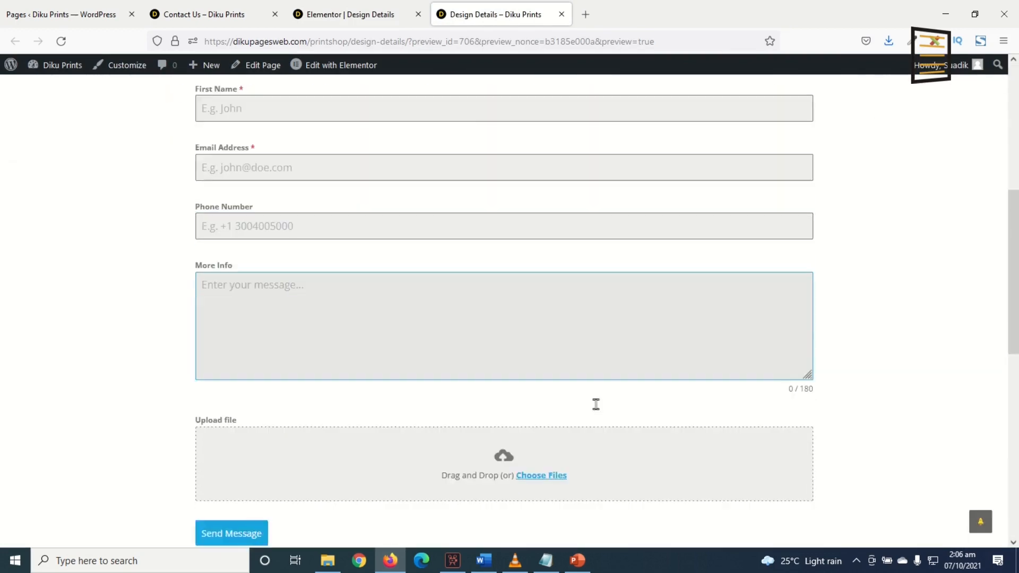
scroll(600, 401, up, 3)
scroll(603, 395, down, 4)
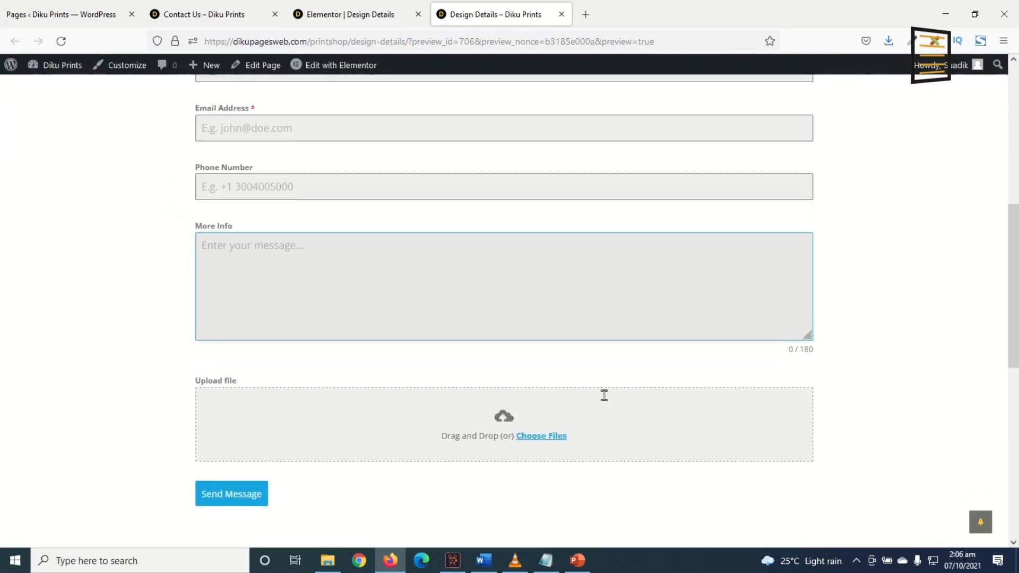
scroll(609, 394, up, 5)
scroll(616, 387, down, 1)
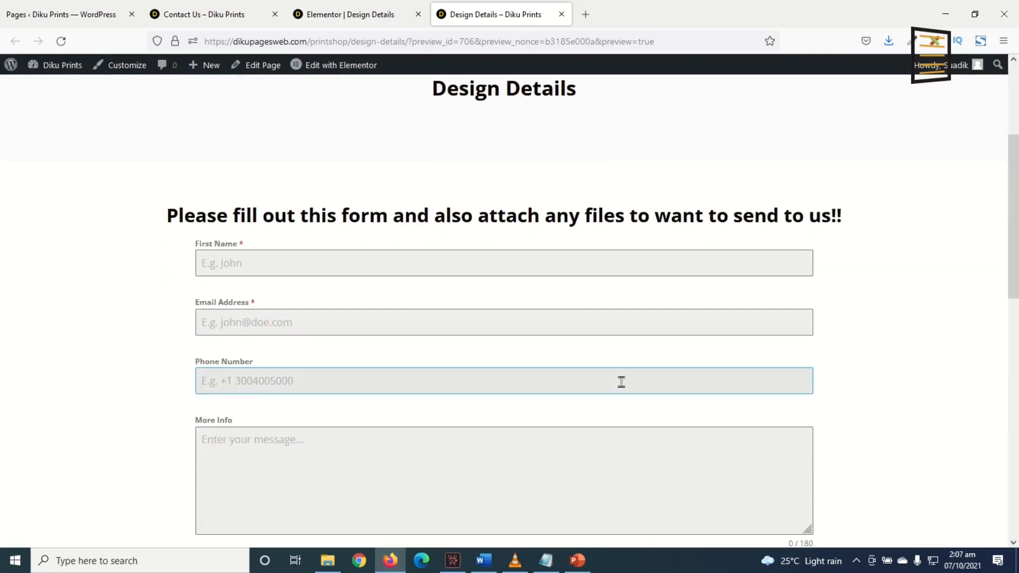
Fill in the form's first name, e-mail address and phone number fields, and enter "Hi there" as More Info
click(348, 263)
key(Tab)
key(Tab)
click(301, 453)
text(Hi there)
scroll(439, 412, down, 5)
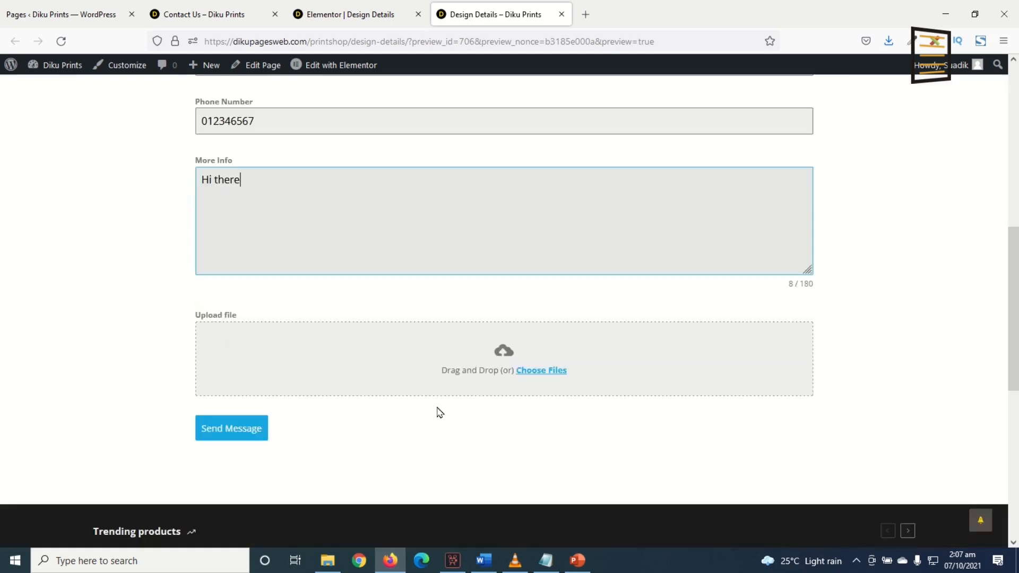
Attach three images from the graphics shop folder to the upload field and submit the form
click(520, 370)
click(365, 301)
scroll(366, 303, down, 2)
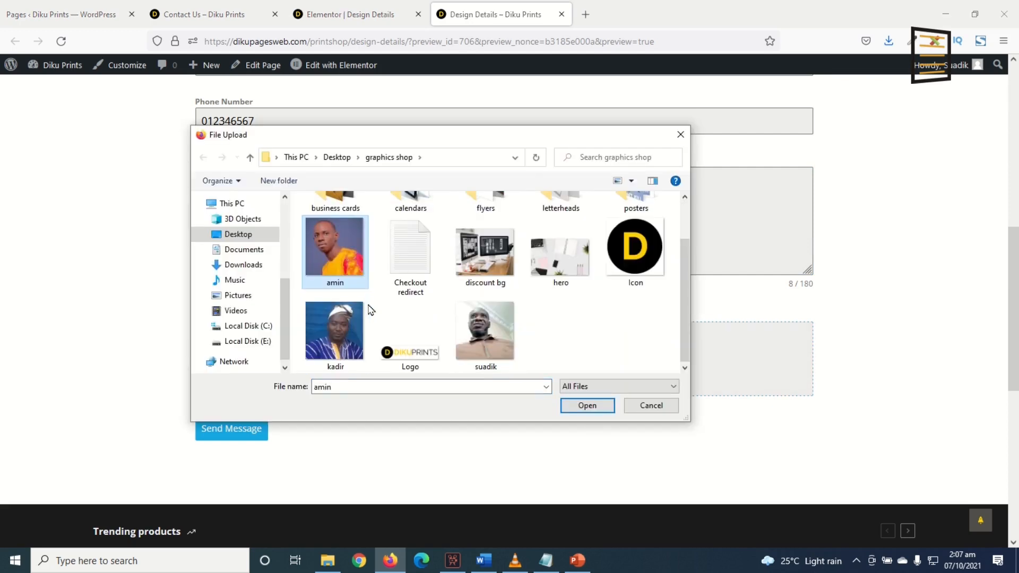
ctrl+click(348, 343)
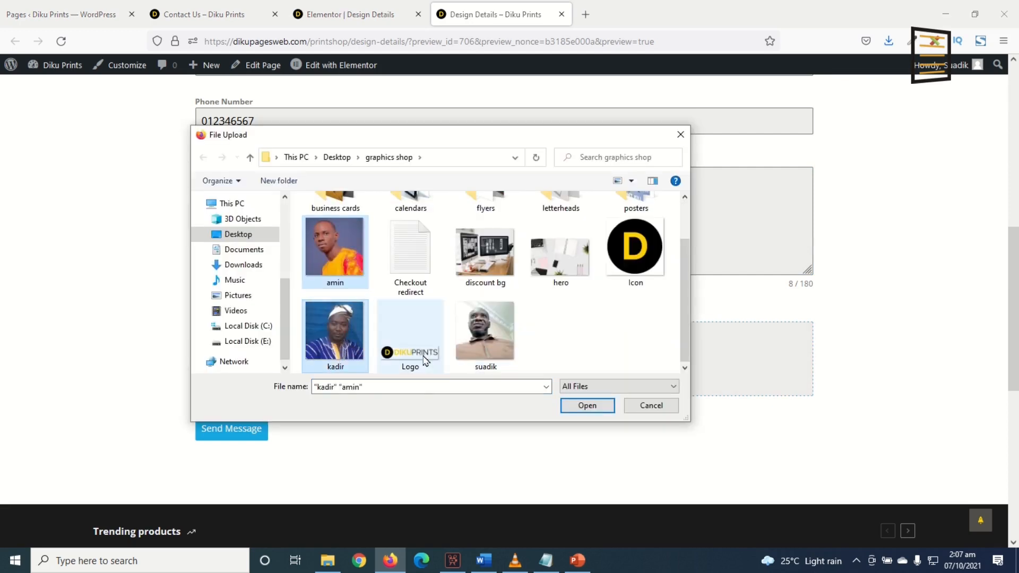
ctrl+click(484, 348)
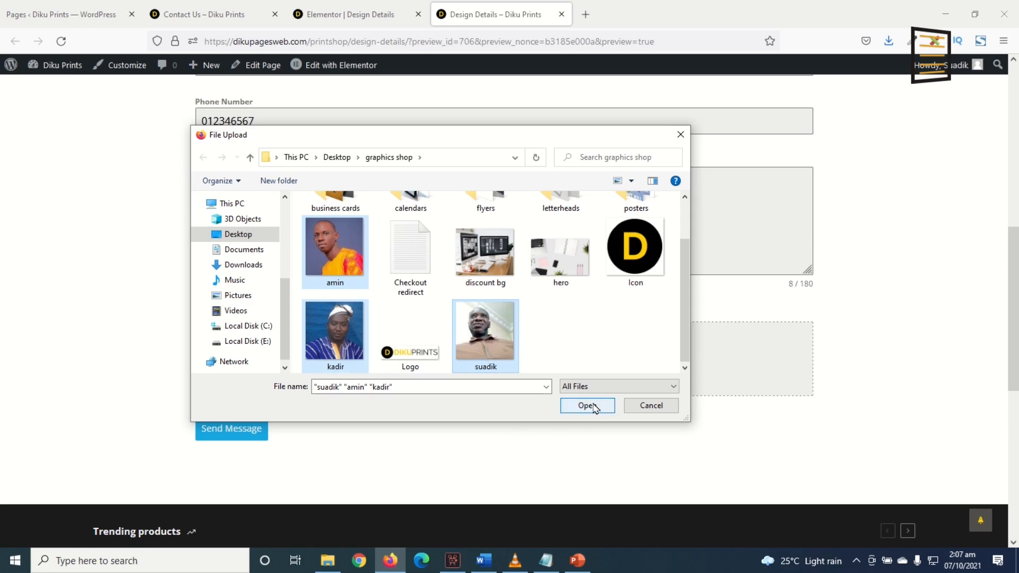
click(587, 406)
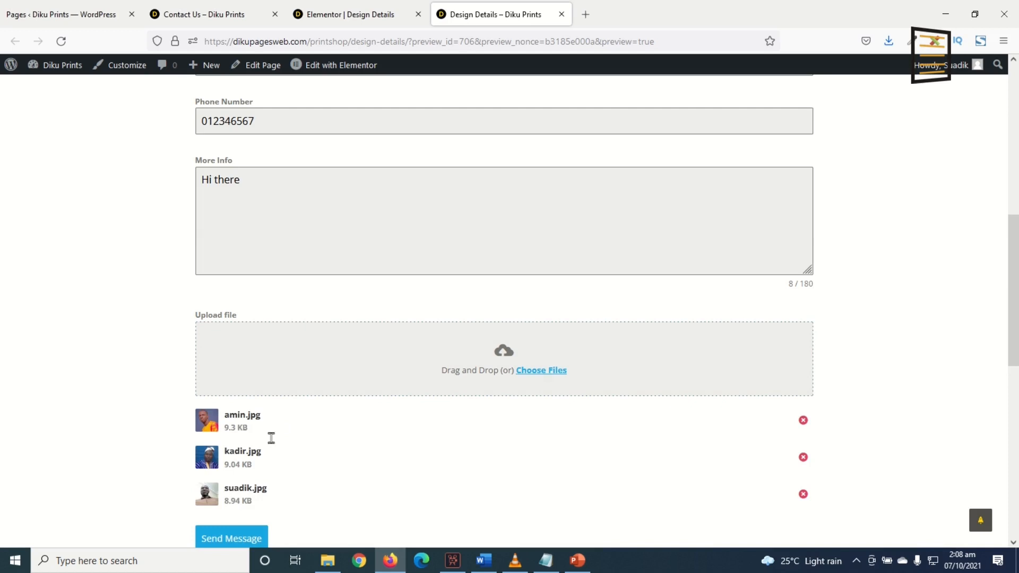
scroll(271, 438, down, 3)
click(235, 419)
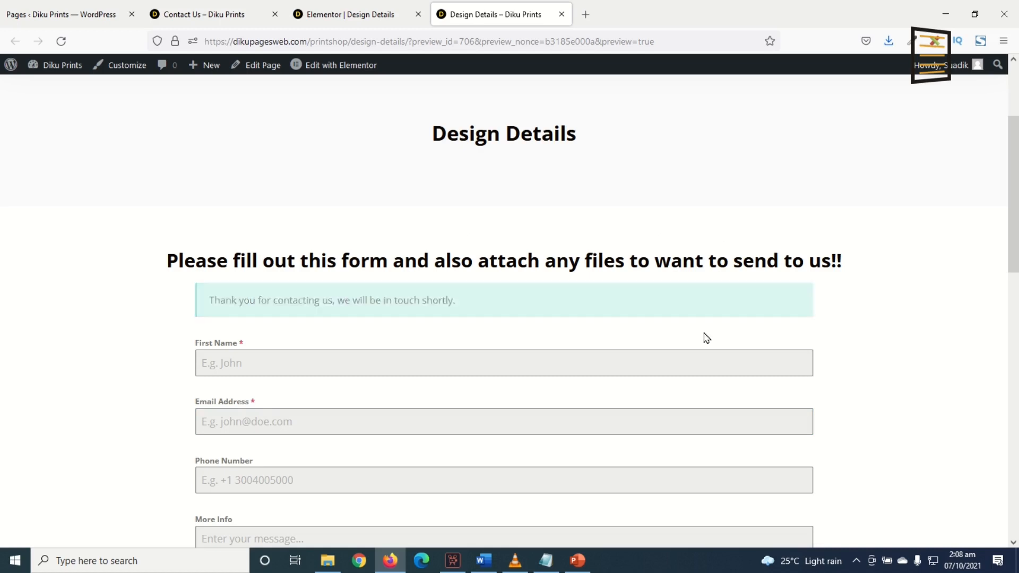
Open the new form entry e-mail for Design Details in Gmail and review the submitted details and attachments
click(613, 304)
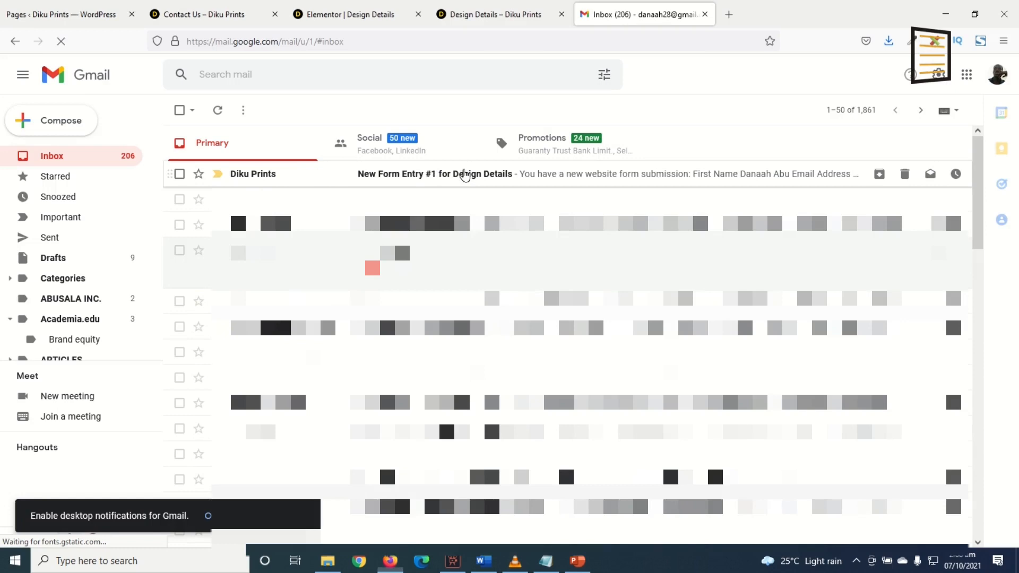
click(464, 175)
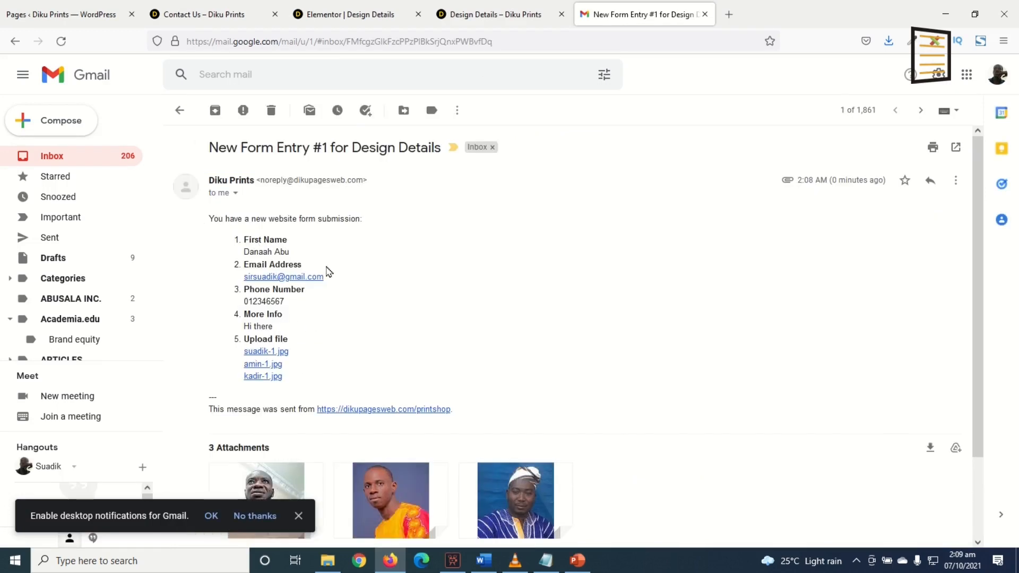
scroll(329, 272, down, 3)
mouse_move(237, 406)
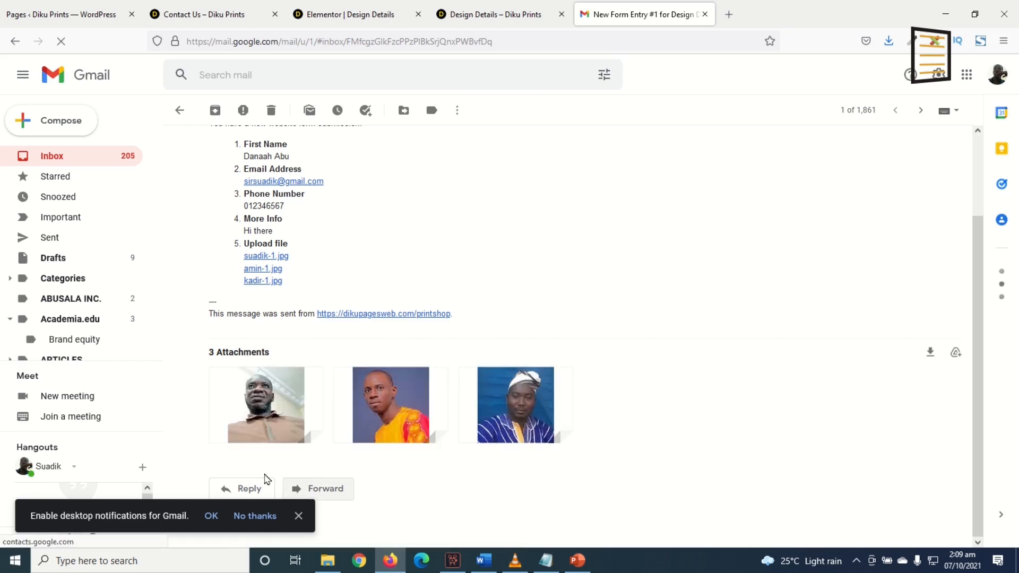
Reply to the submission with "Thank you for your email. I've received the files and you'll get your first draft soon." and send it
click(239, 491)
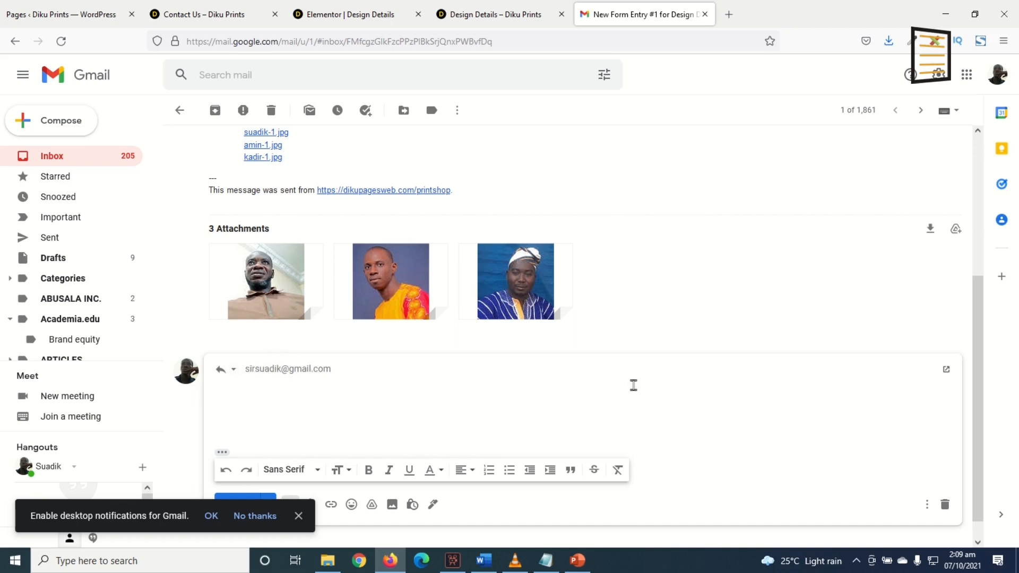
text(k you for your email. I've reec)
key(BackSpace)
key(BackSpace)
text(ceived the files and you'll get your first draft soon.)
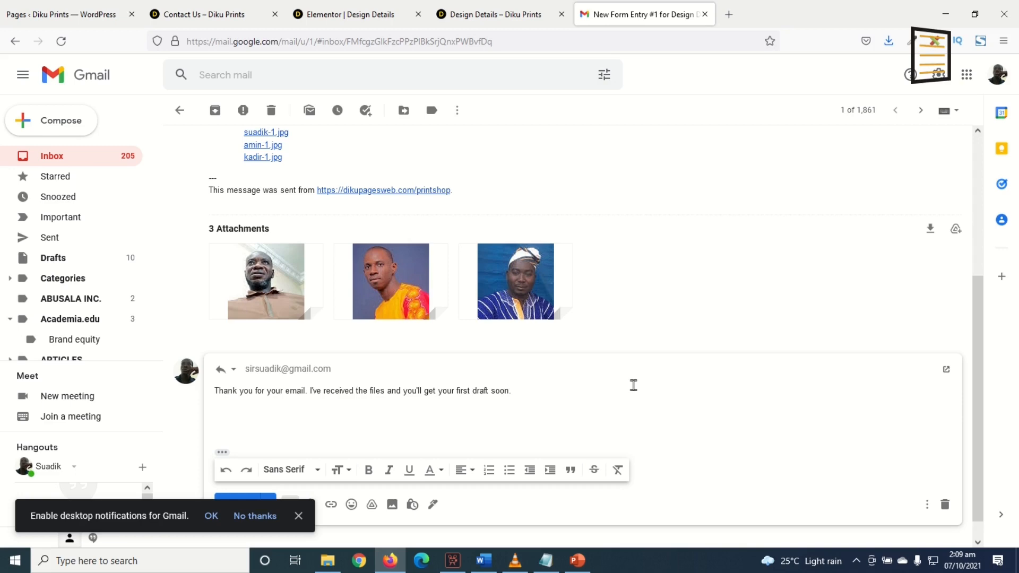
scroll(405, 531, down, 1)
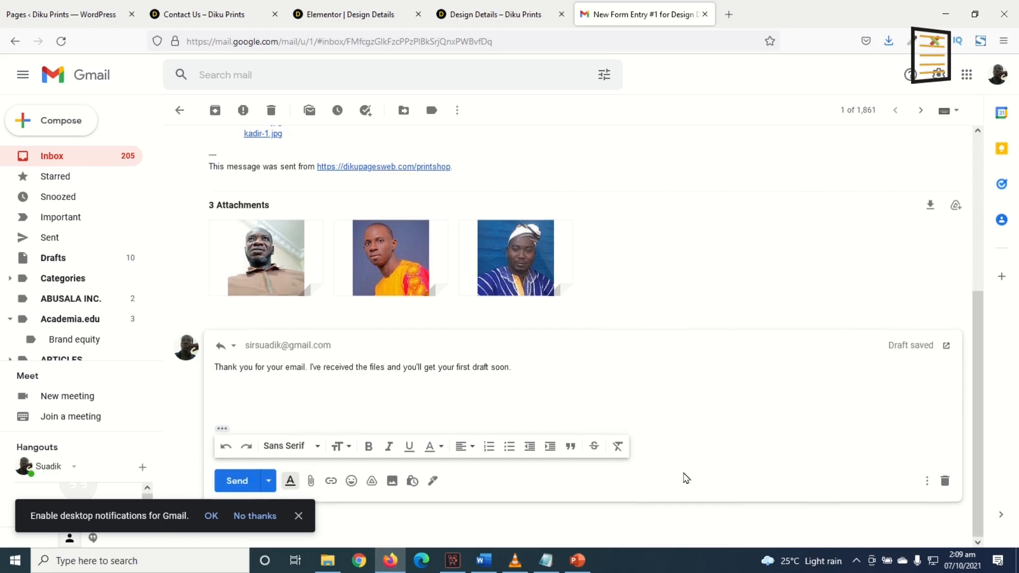
click(236, 481)
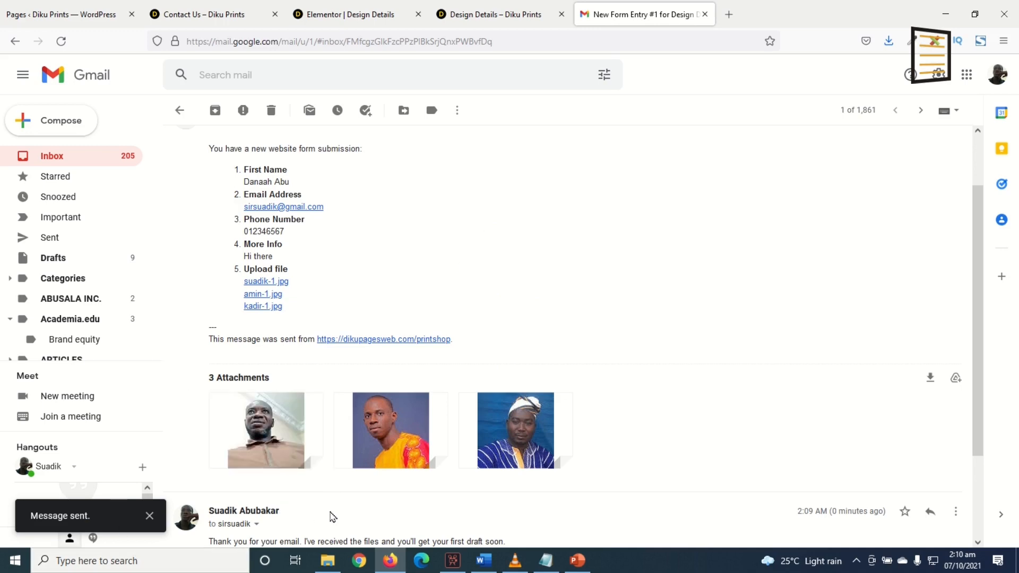
Return to the page preview and scroll through the form
scroll(314, 484, down, 3)
key(ctrl+shift+Tab)
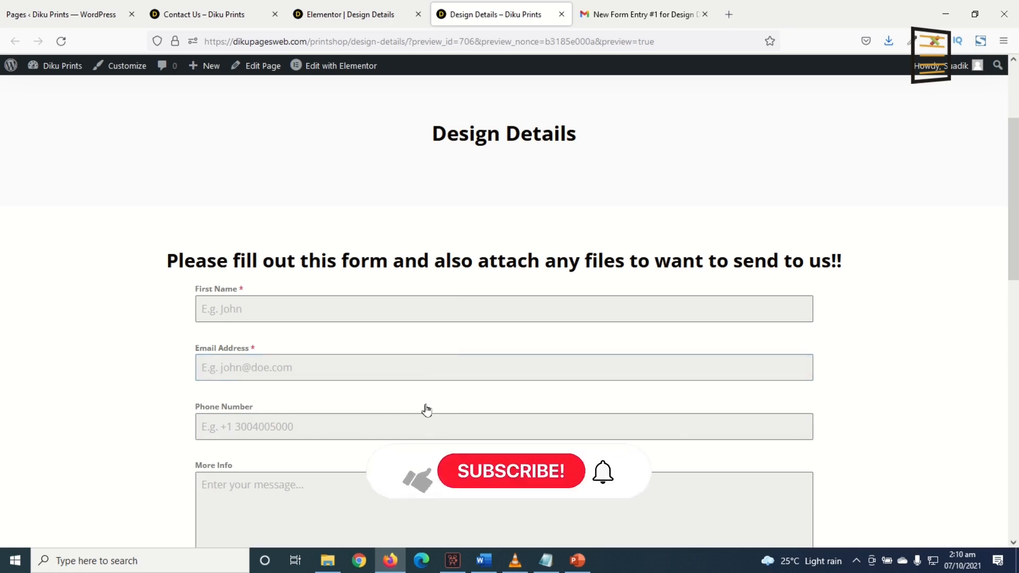
scroll(431, 409, down, 6)
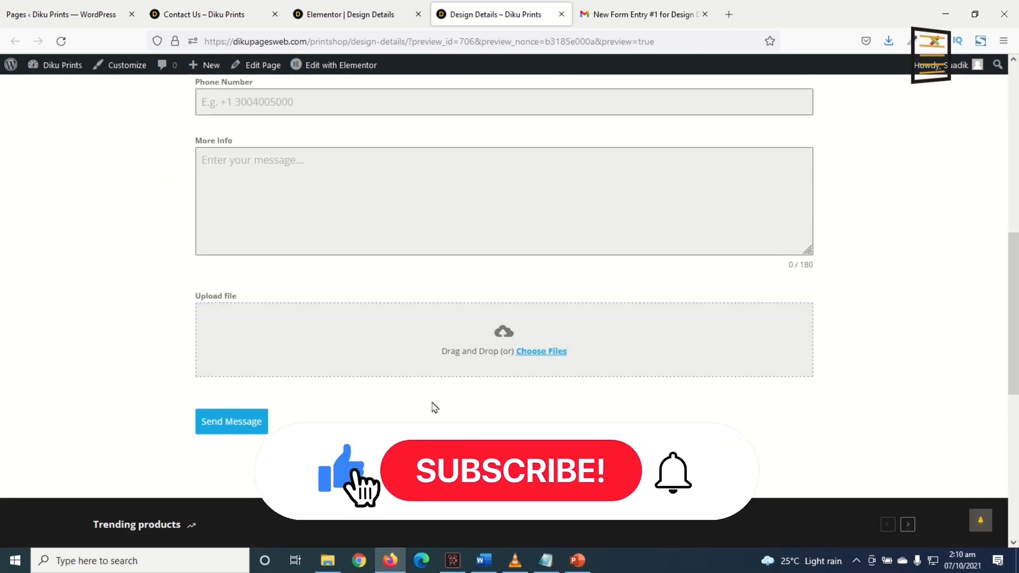